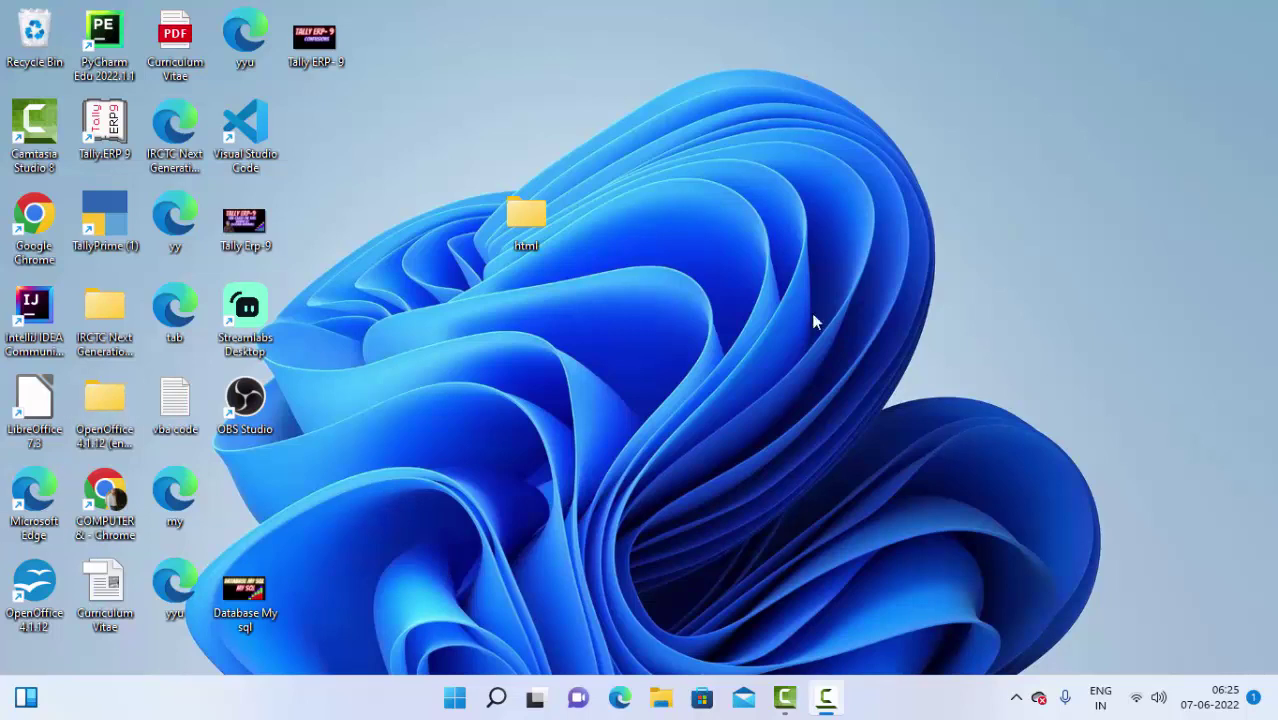
Step: Refresh the desktop, then search 'access' in the Start menu and launch Access
{"action": "right_click", "coordinate": [736, 132]}
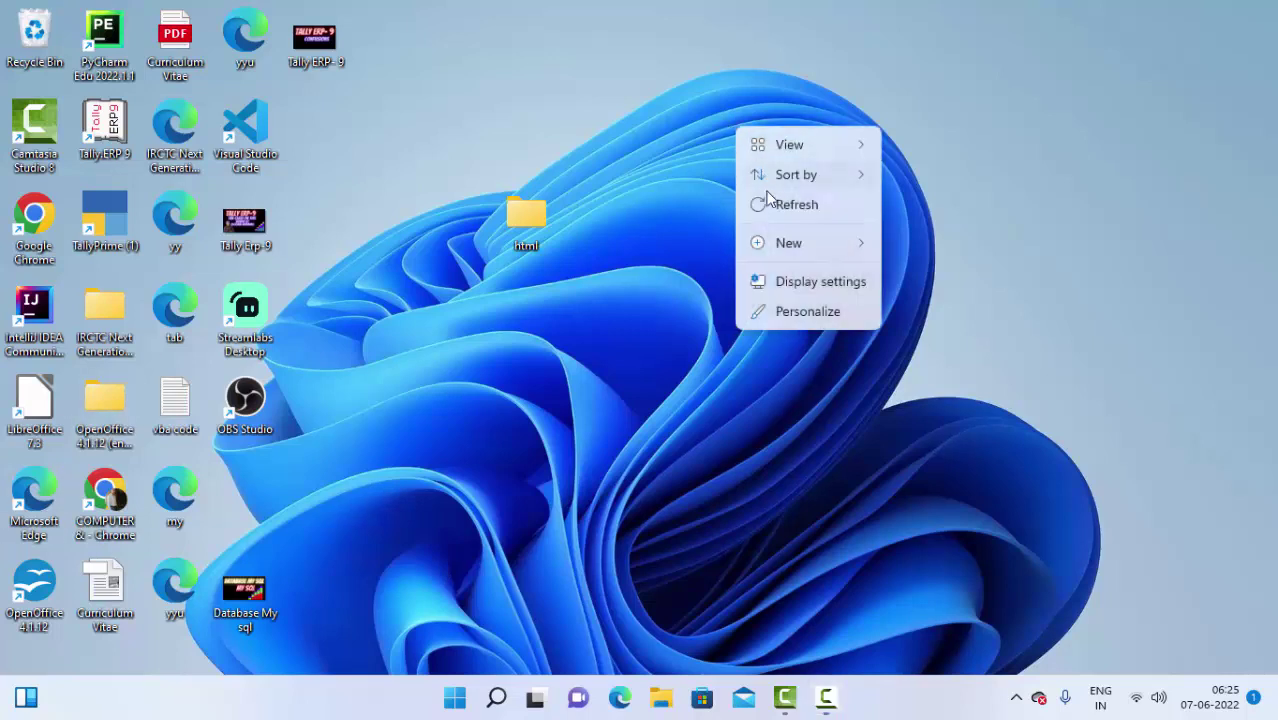
{"action": "left_click", "coordinate": [771, 201]}
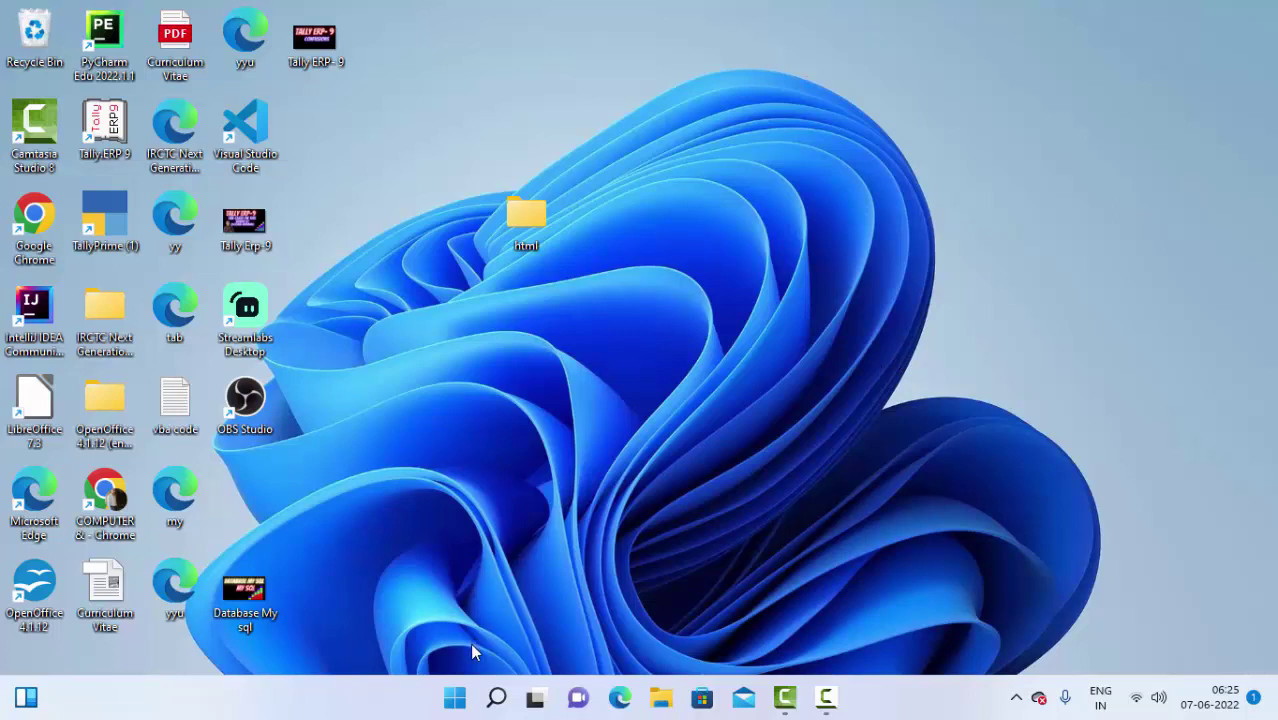
{"action": "left_click", "coordinate": [457, 697]}
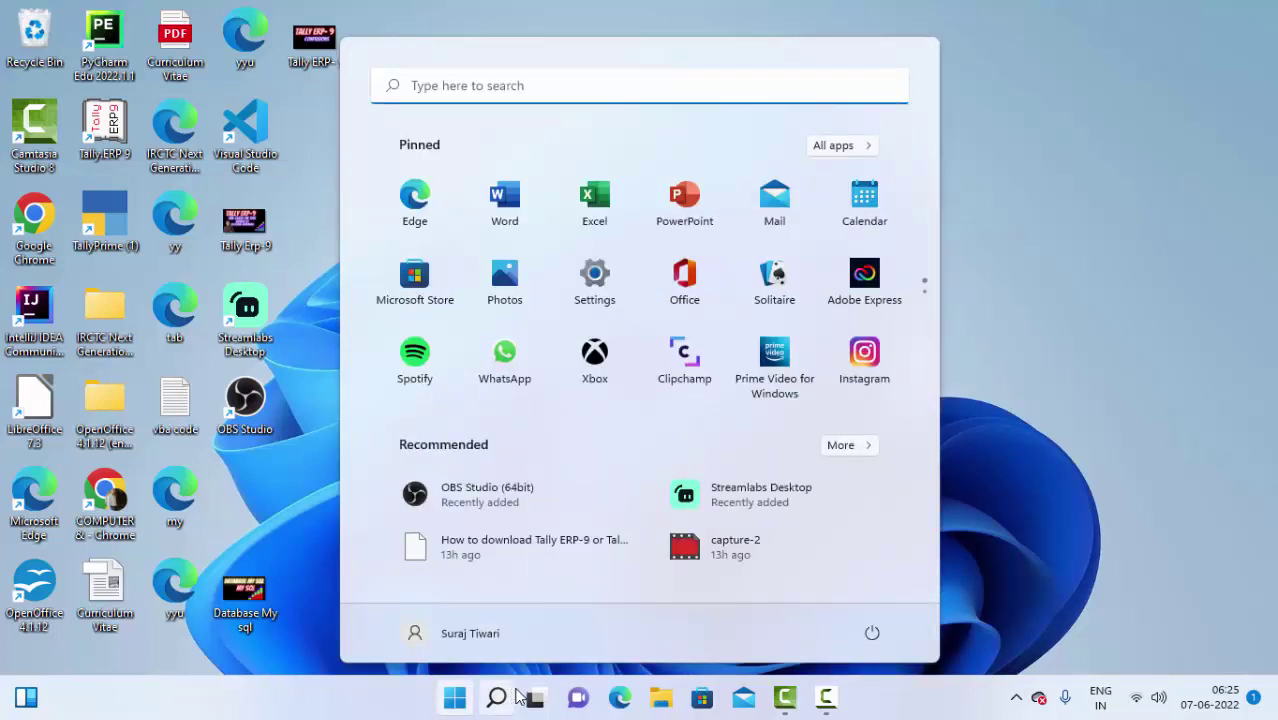
{"action": "type", "text": "access"}
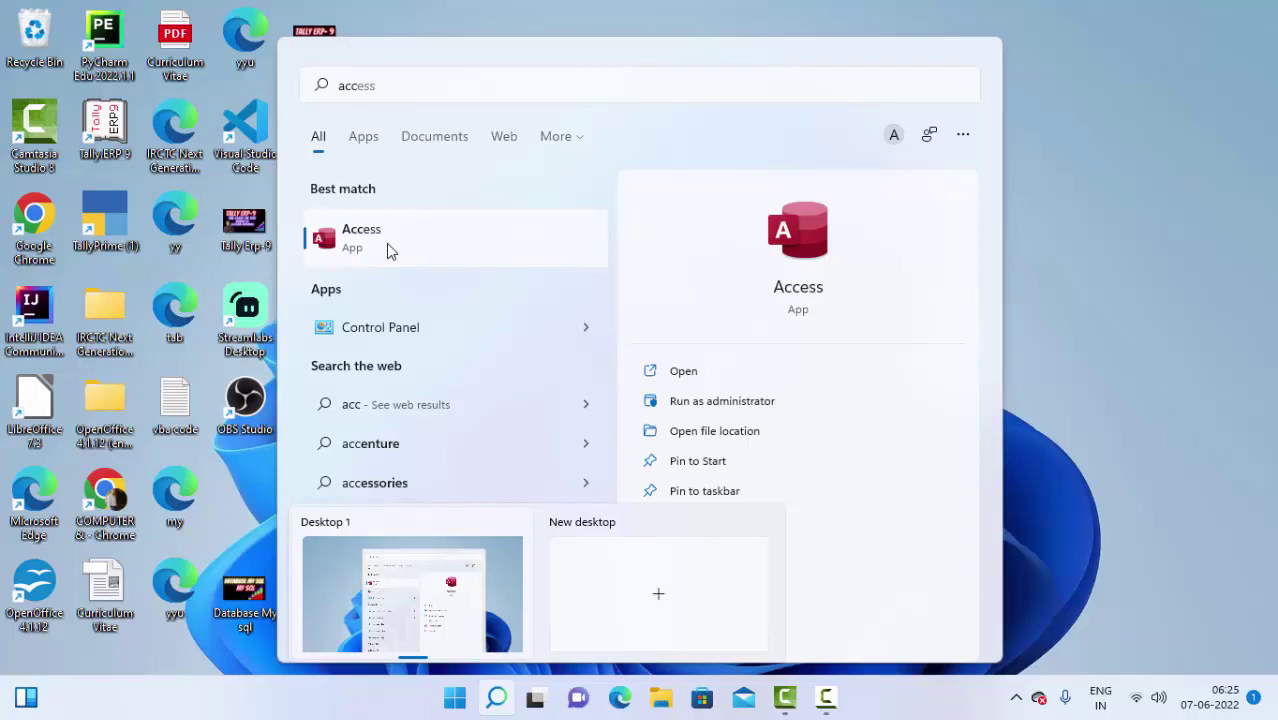
{"action": "left_click", "coordinate": [386, 243]}
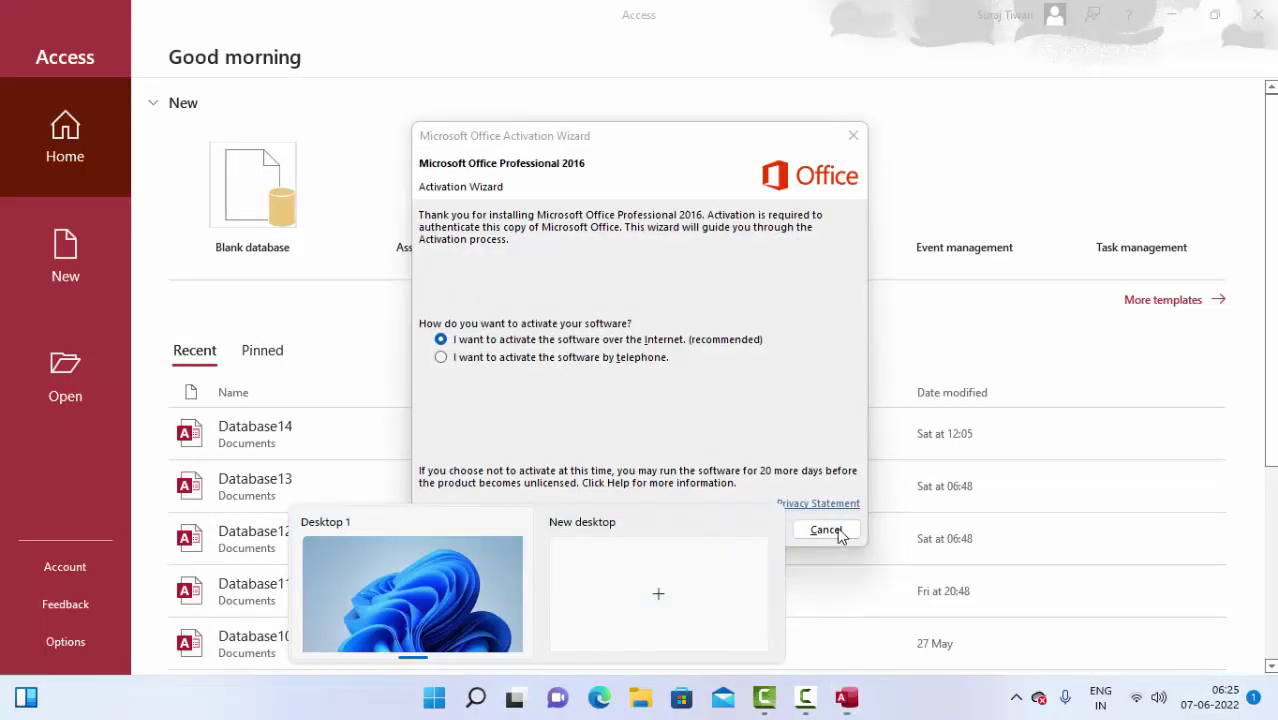
Step: Dismiss the Activation Wizard and choose the Blank database template
{"action": "left_click", "coordinate": [853, 136]}
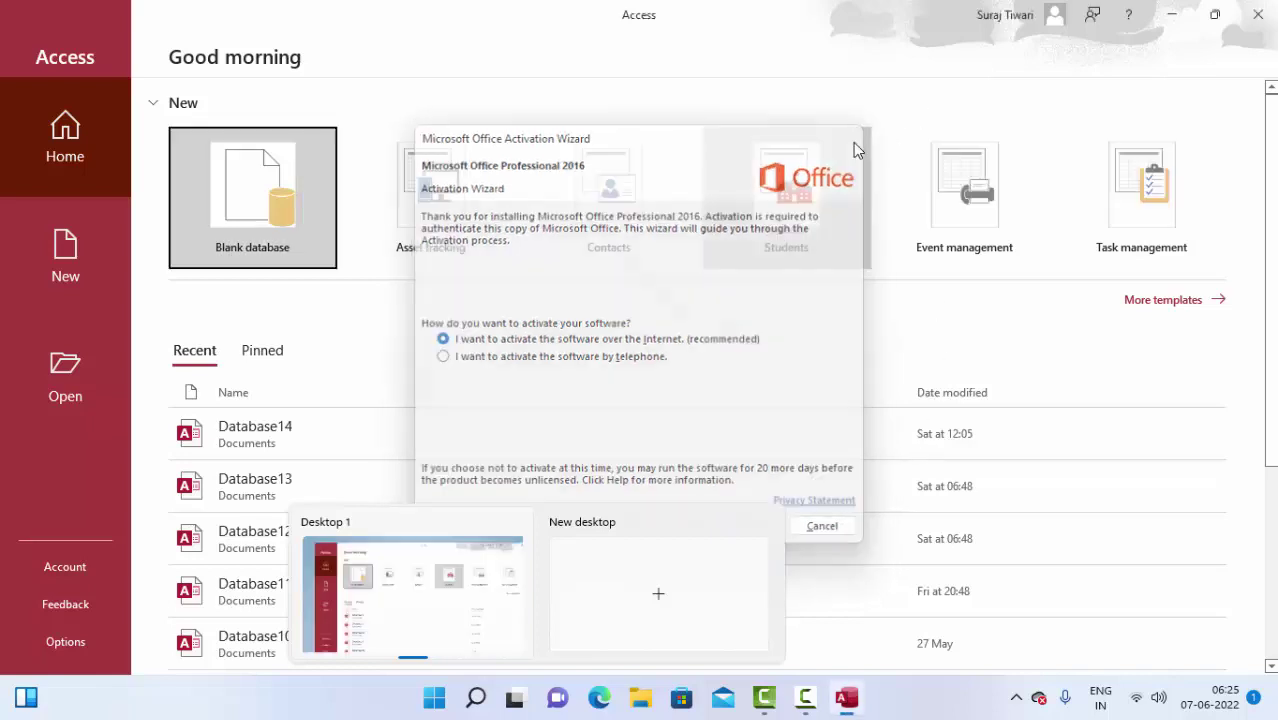
{"action": "left_click", "coordinate": [291, 197]}
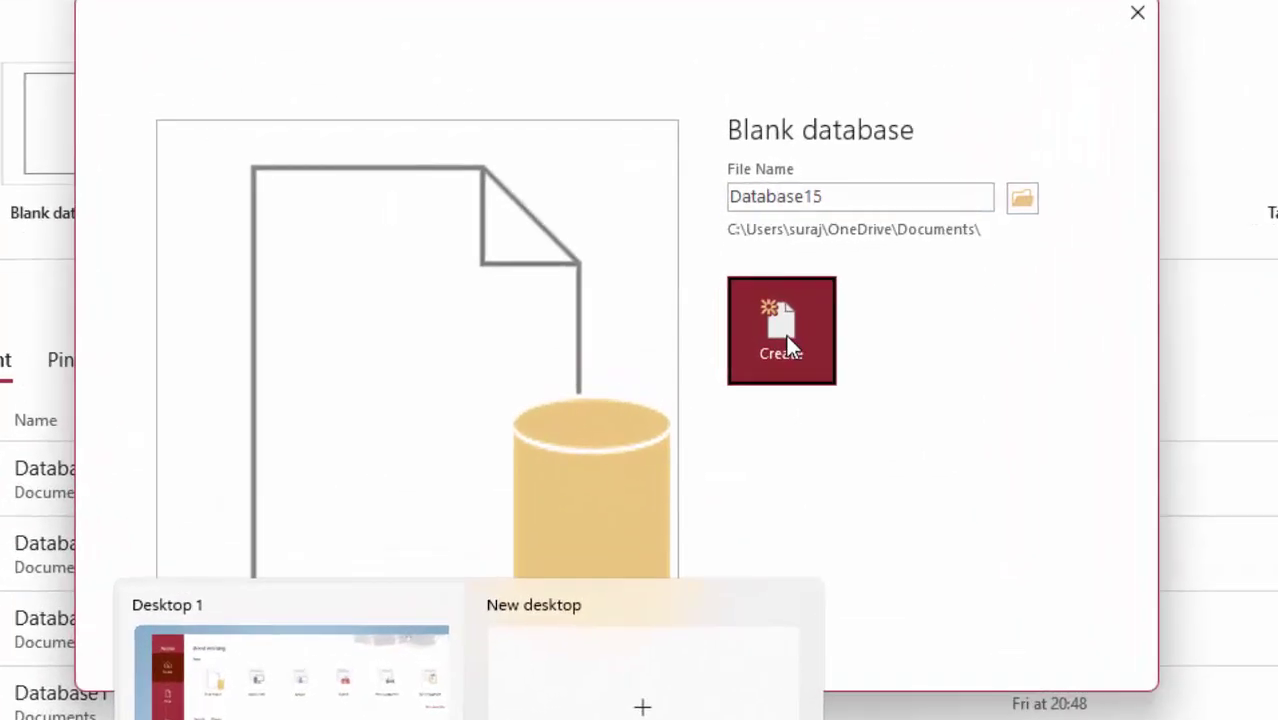
Step: Create Database15 and save its first table as Table1 in Design View
{"action": "left_click", "coordinate": [786, 335]}
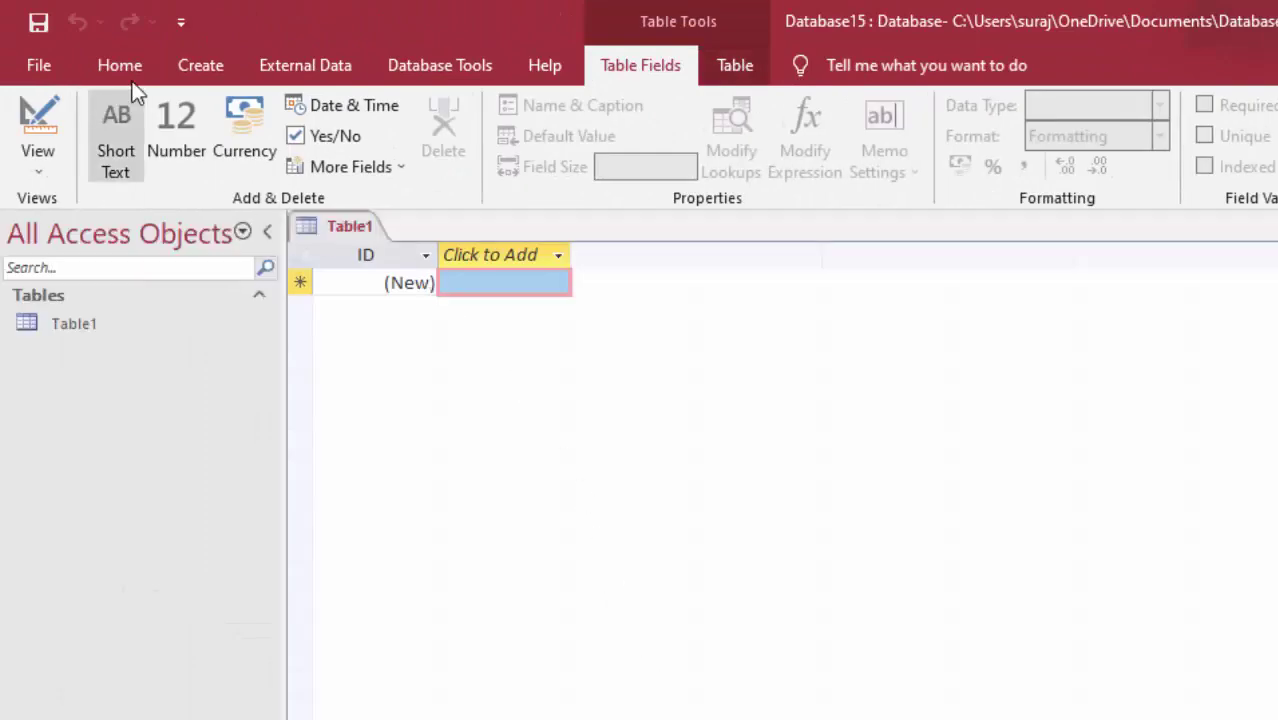
{"action": "left_click", "coordinate": [40, 168]}
{"action": "left_click", "coordinate": [83, 272]}
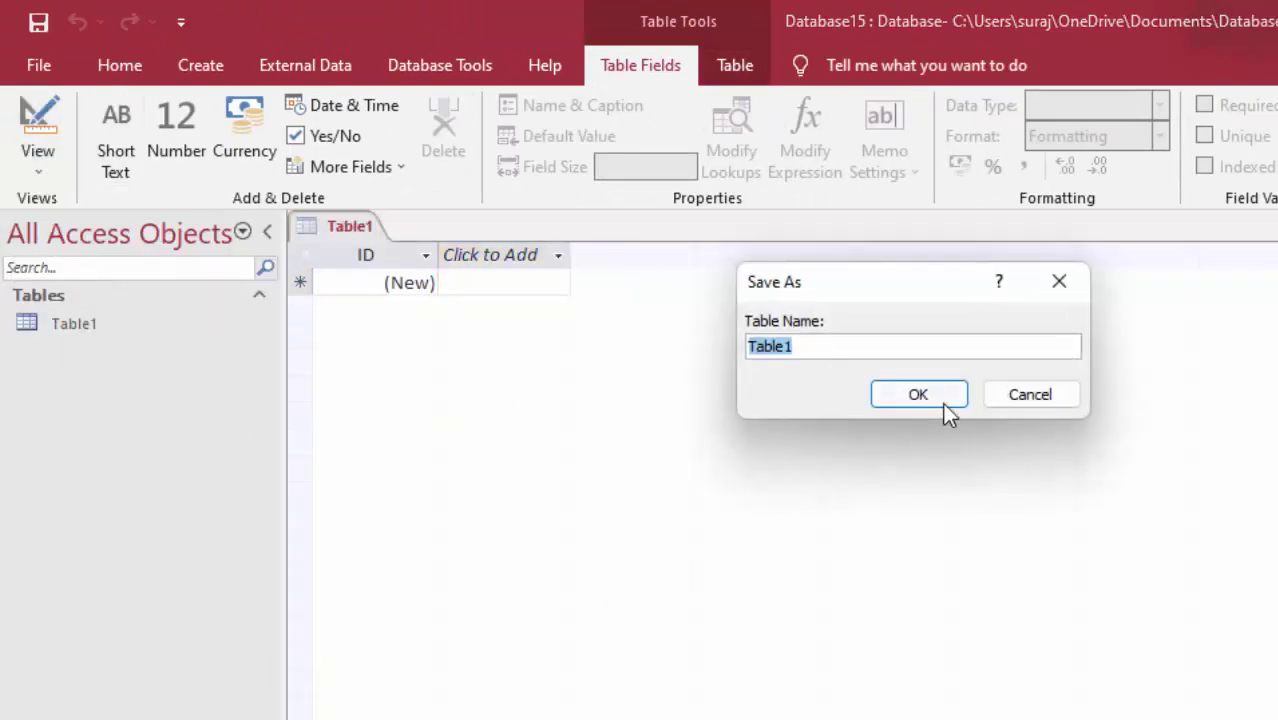
{"action": "left_click", "coordinate": [943, 403]}
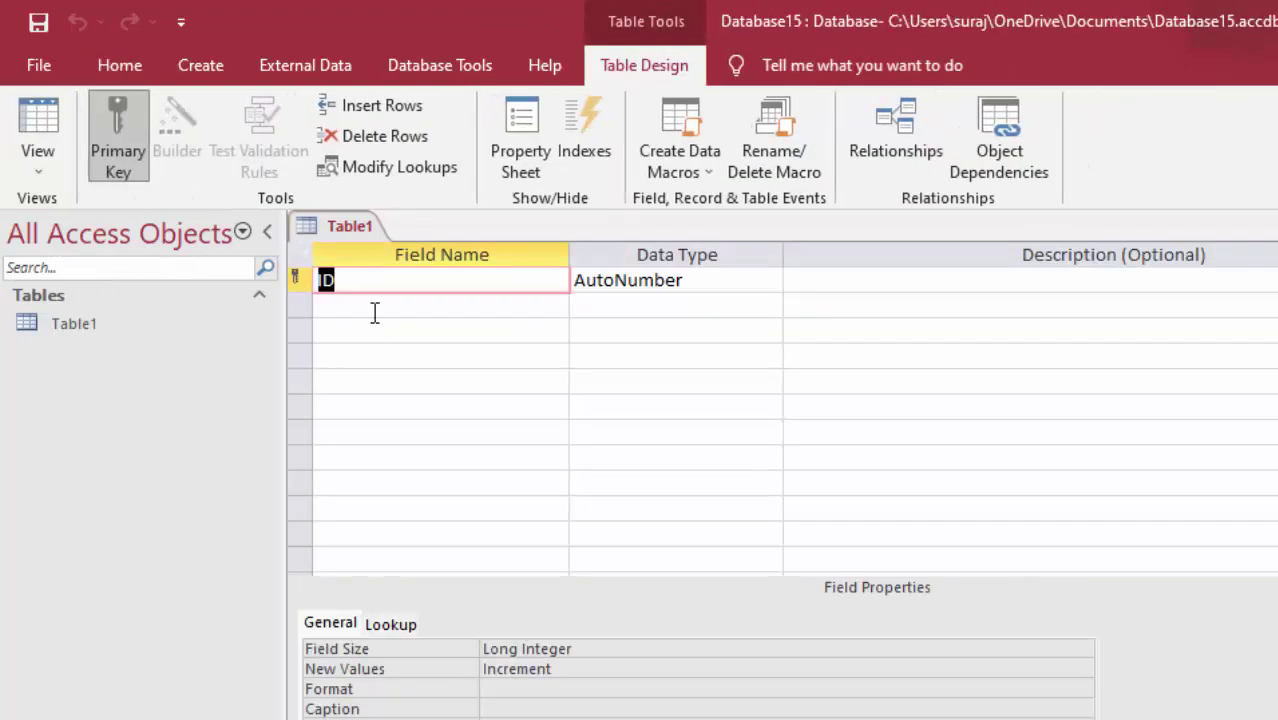
Step: Add a Short Text field 'Name of Student', then save and return to Datasheet view
{"action": "left_click", "coordinate": [378, 310]}
{"action": "type", "text": "N"}
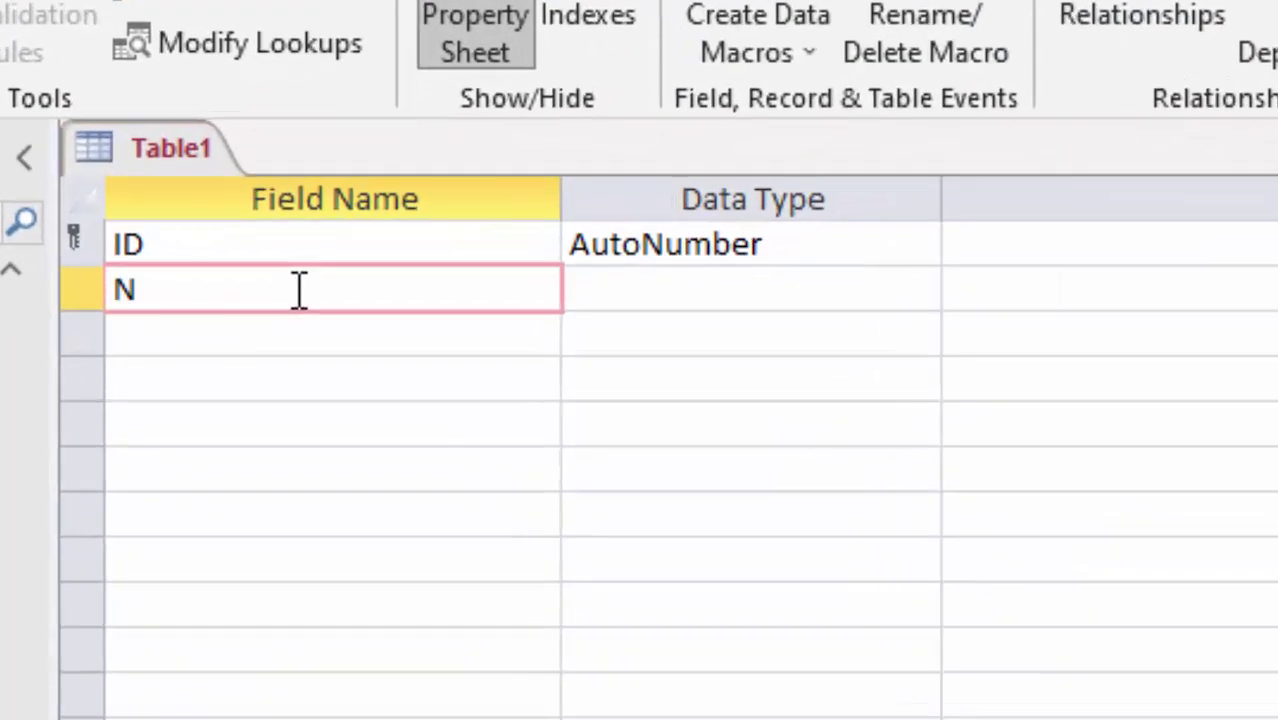
{"action": "type", "text": "ma"}
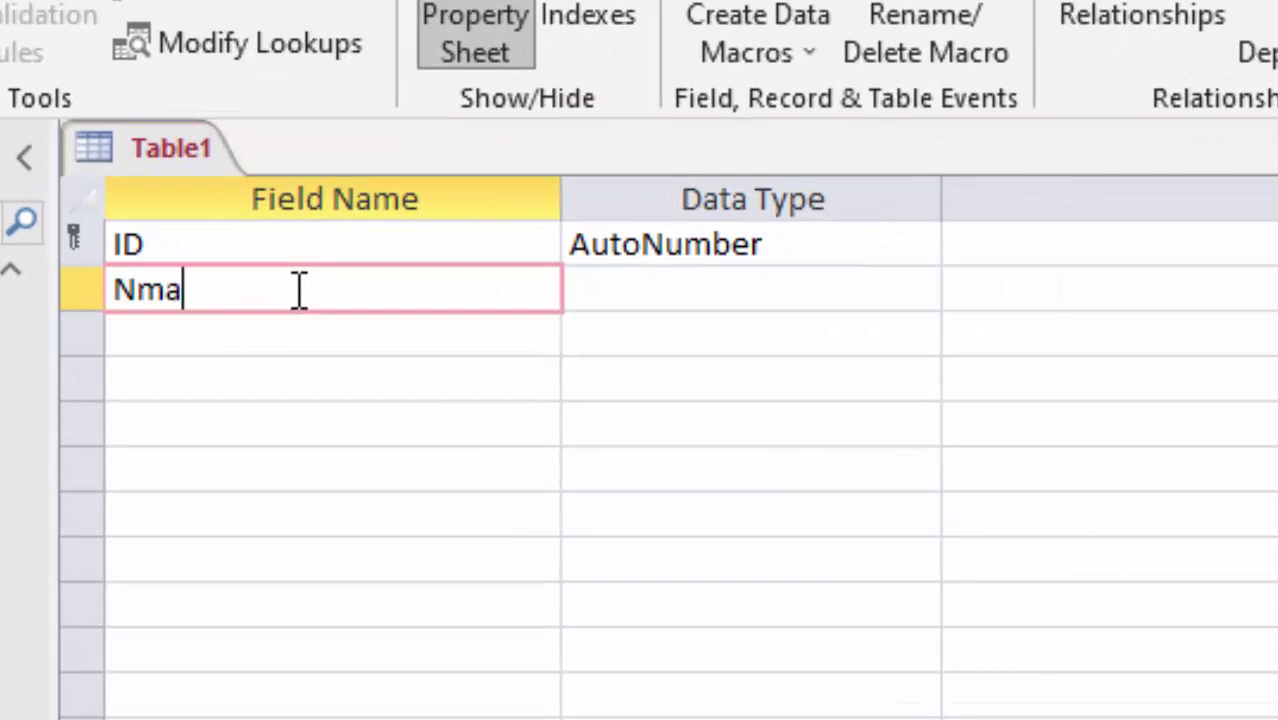
{"action": "type", "text": "e"}
{"action": "key", "text": "BackSpace"}
{"action": "key", "text": "BackSpace"}
{"action": "key", "text": "BackSpace"}
{"action": "type", "text": "ame of "}
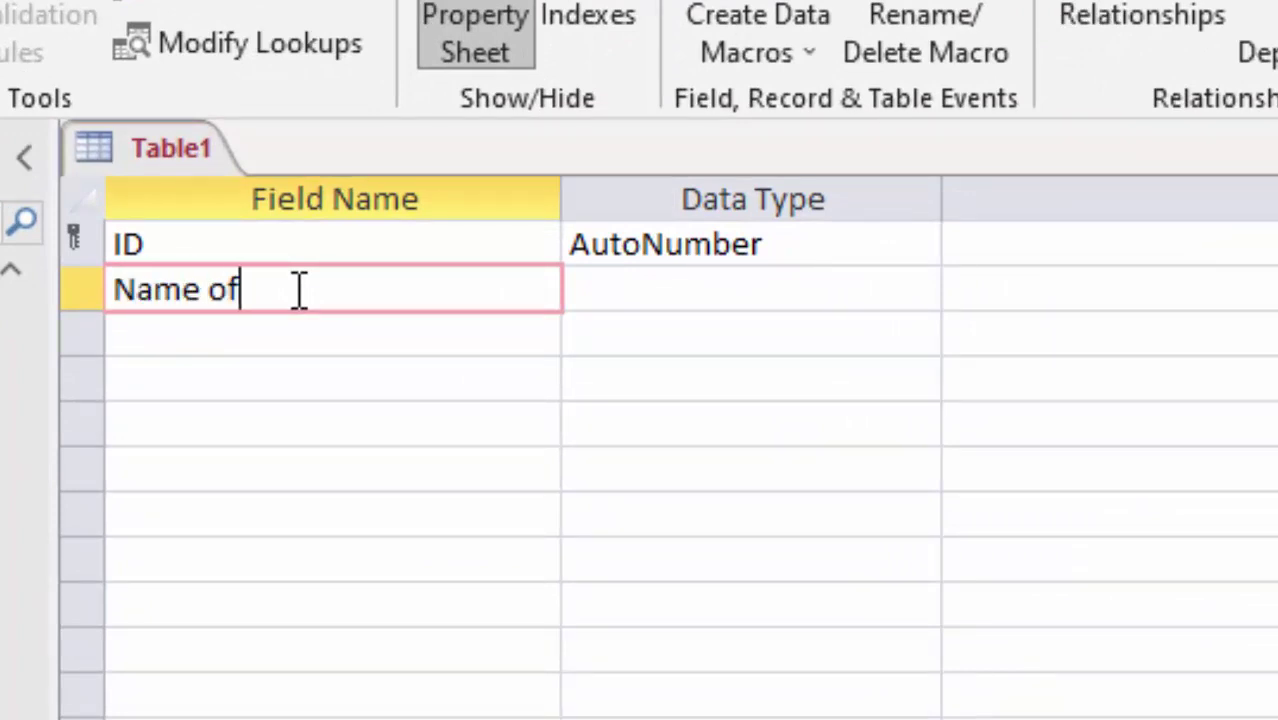
{"action": "type", "text": "Stude"}
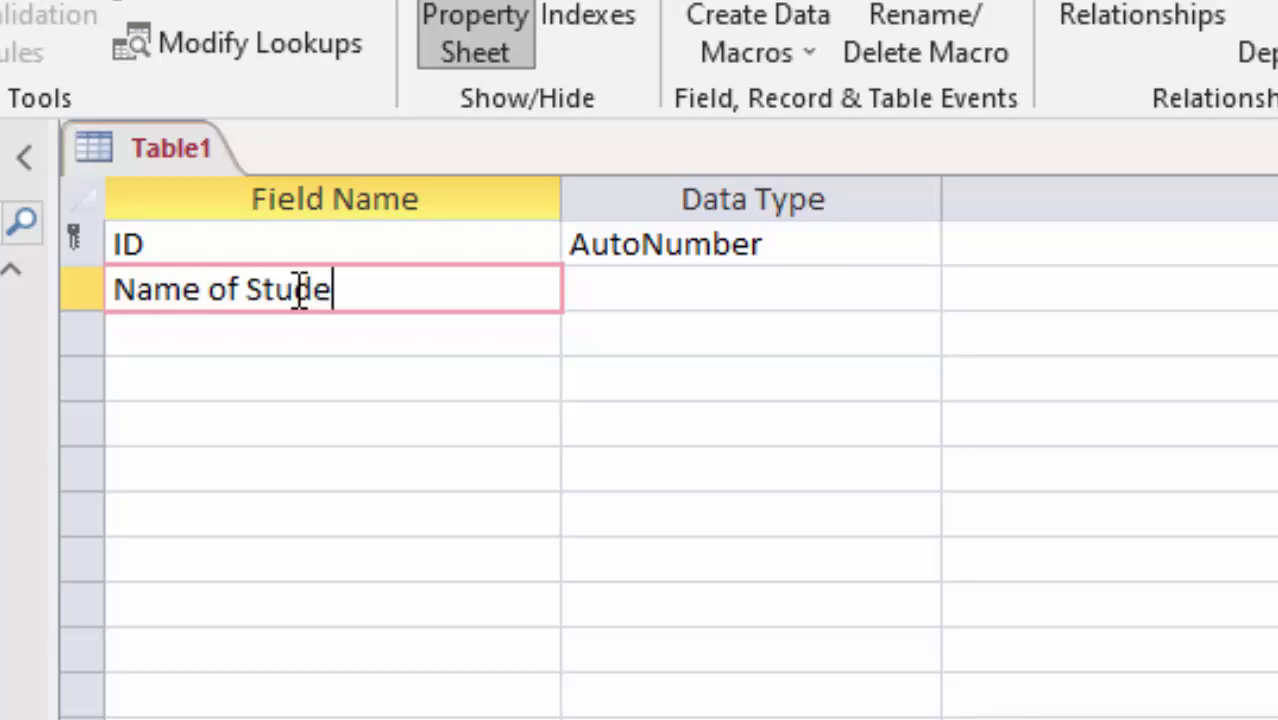
{"action": "type", "text": "nt"}
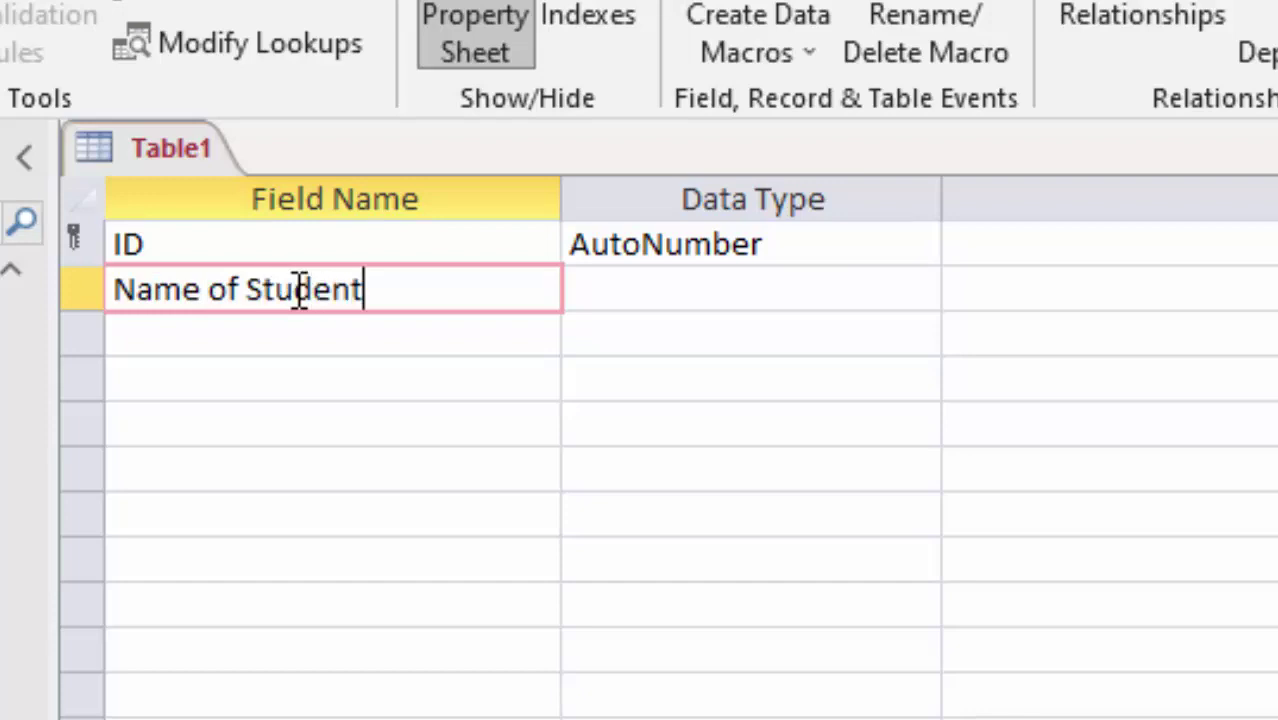
{"action": "left_click", "coordinate": [641, 280]}
{"action": "left_click", "coordinate": [636, 276]}
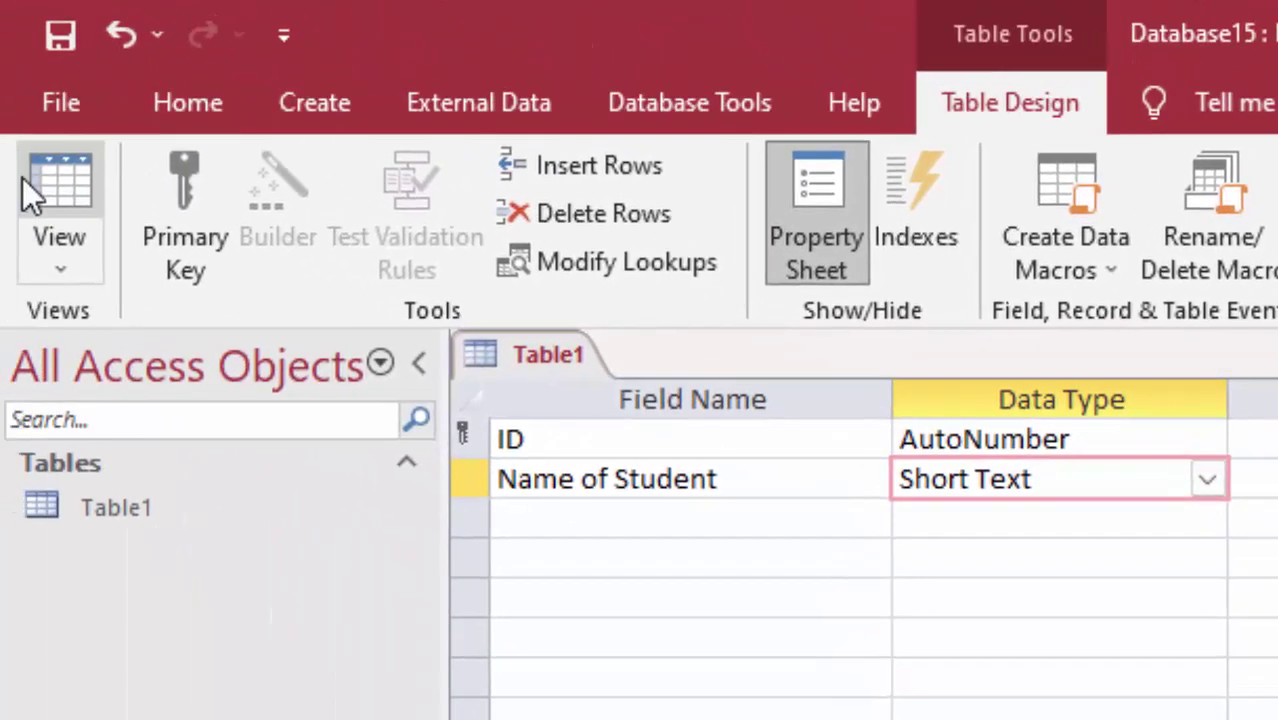
{"action": "left_click", "coordinate": [50, 185]}
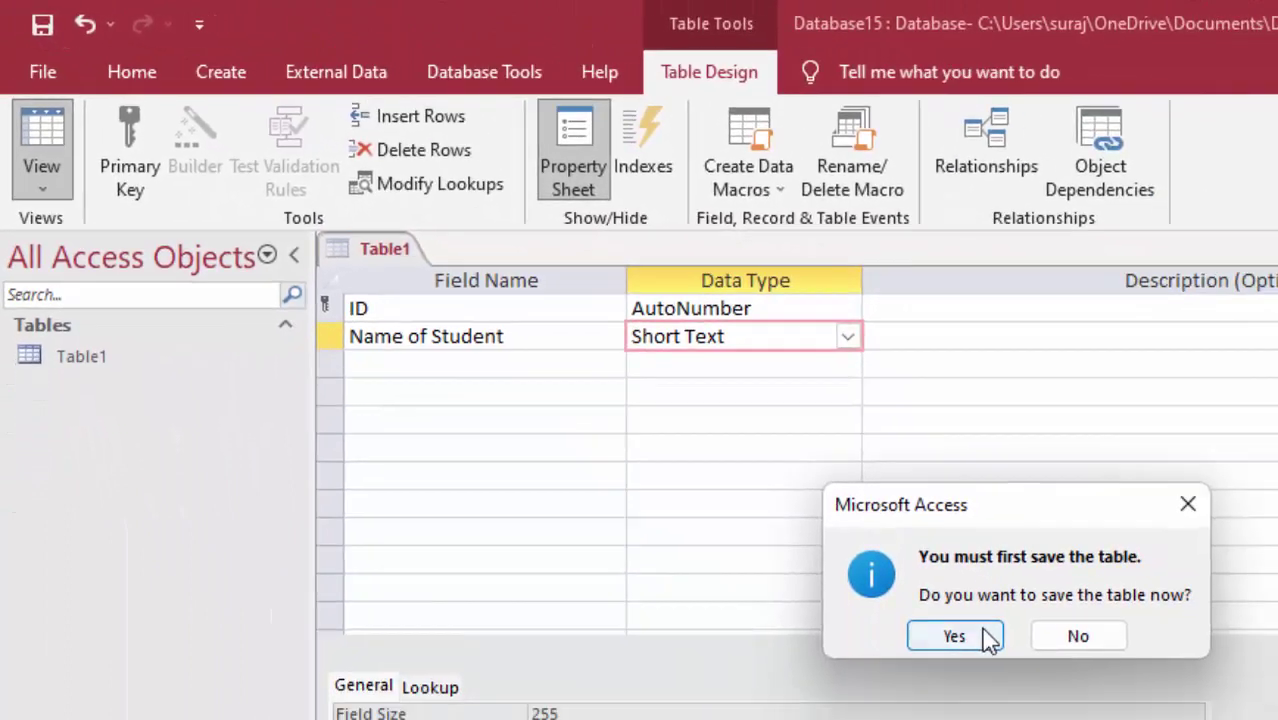
{"action": "left_click", "coordinate": [984, 636]}
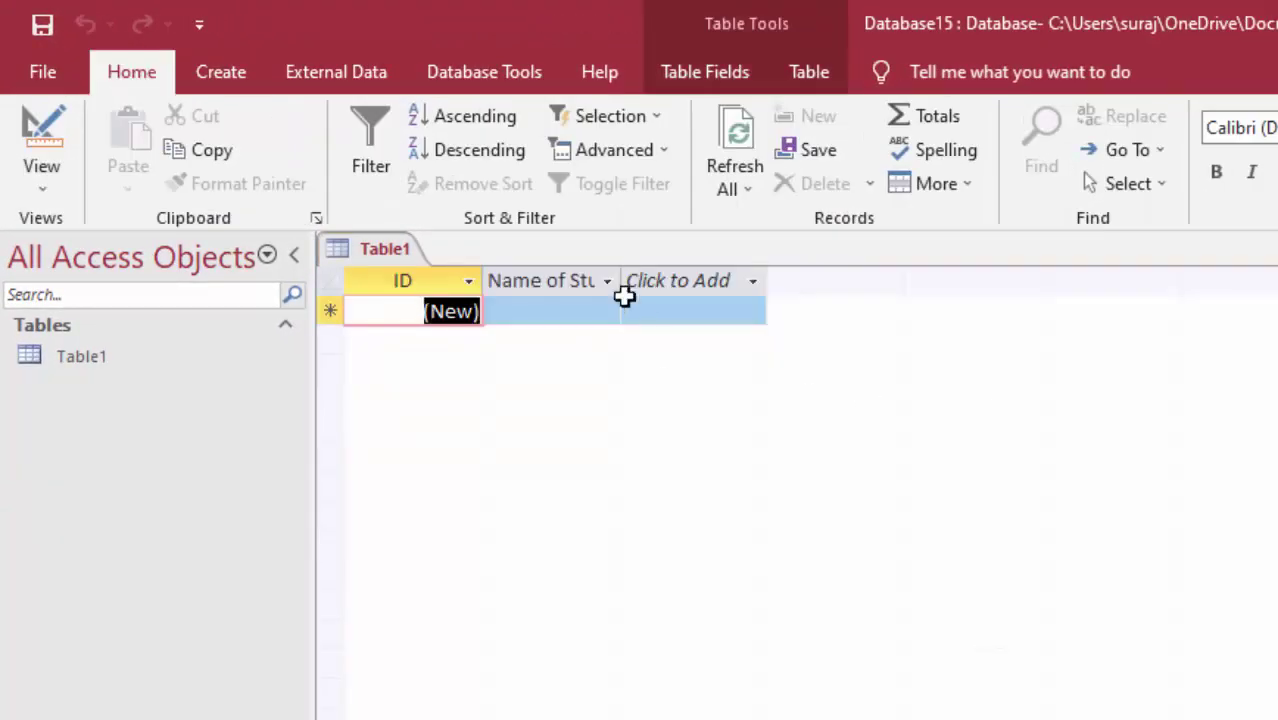
{"action": "left_click_drag", "start_coordinate": [620, 280], "coordinate": [738, 387]}
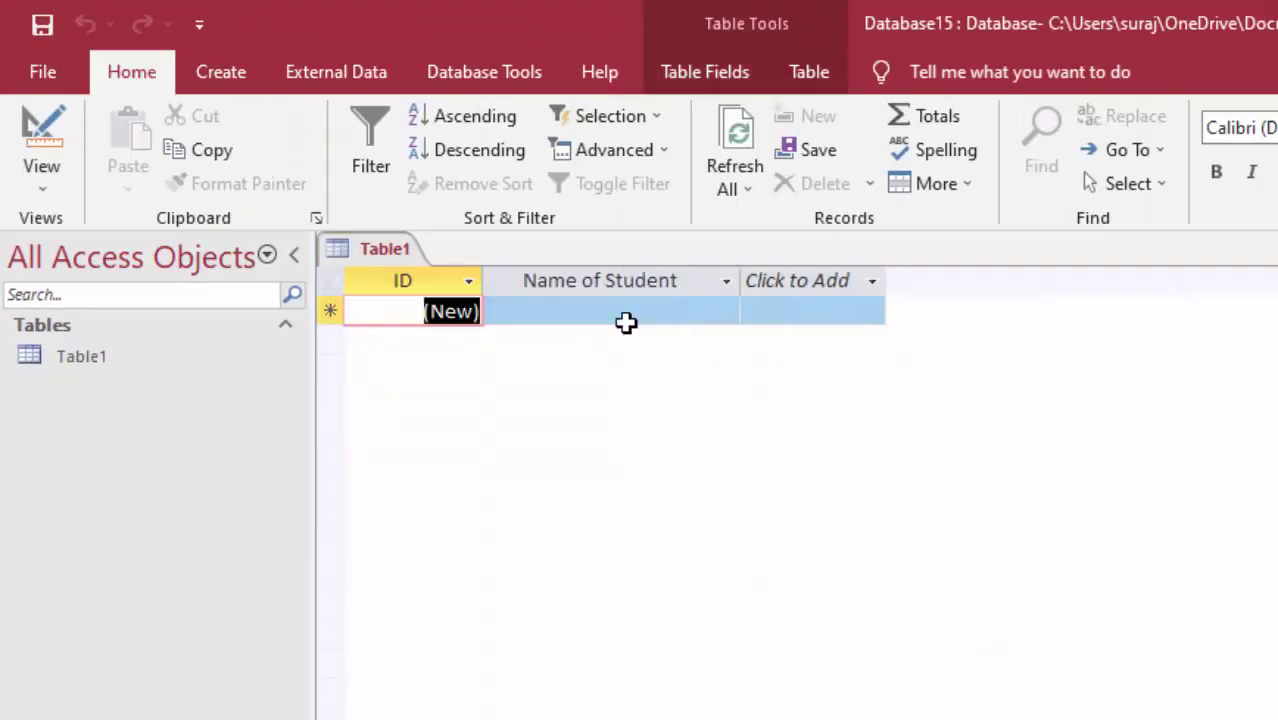
{"action": "left_click", "coordinate": [613, 312]}
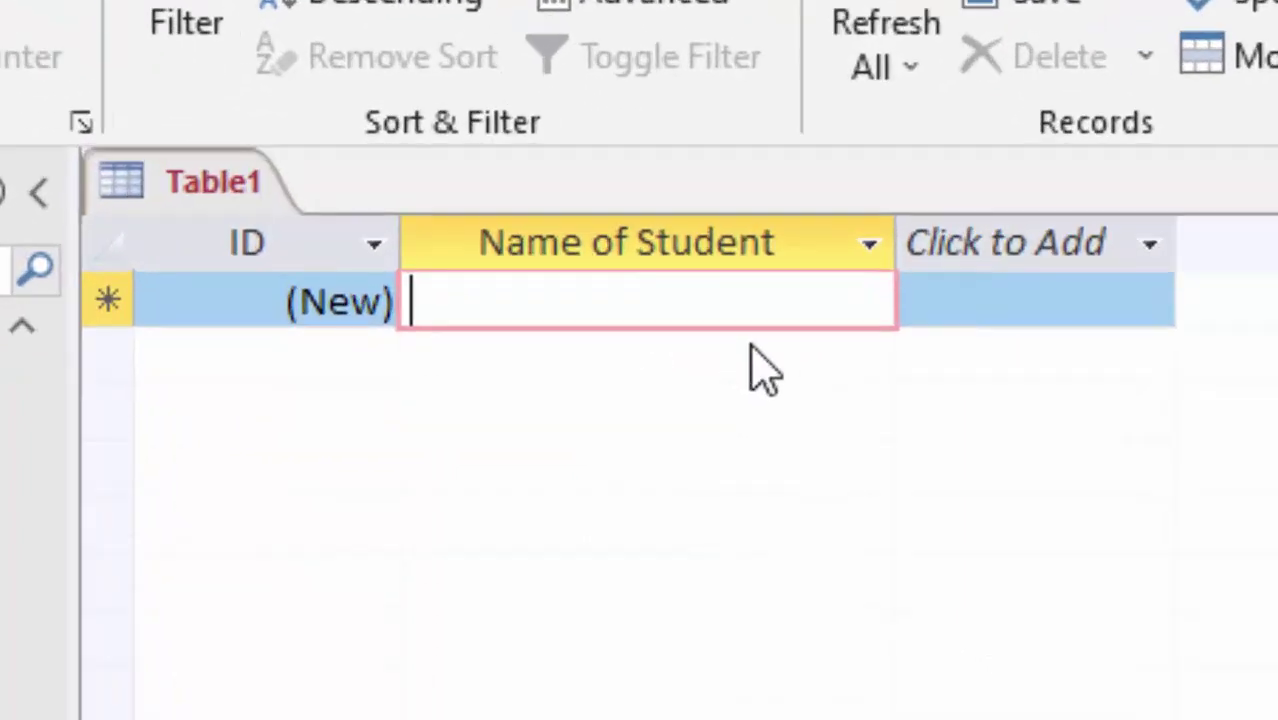
{"action": "type", "text": "R"}
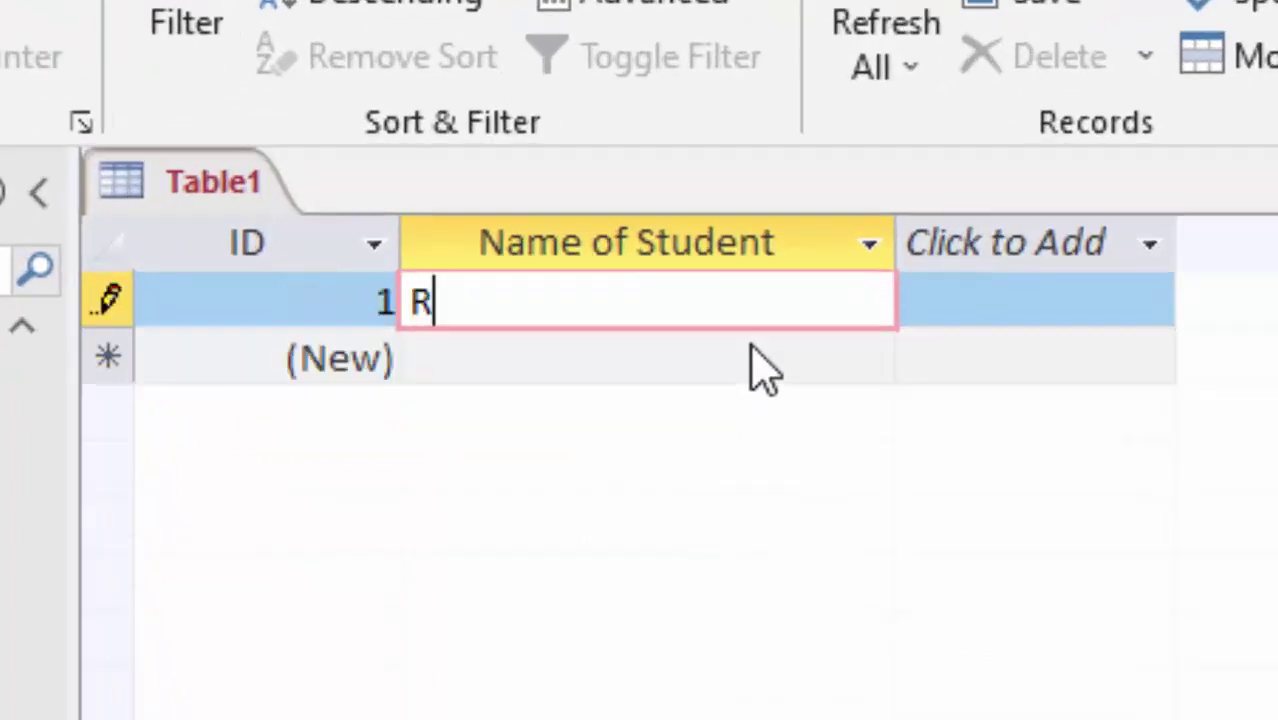
{"action": "type", "text": "AM "}
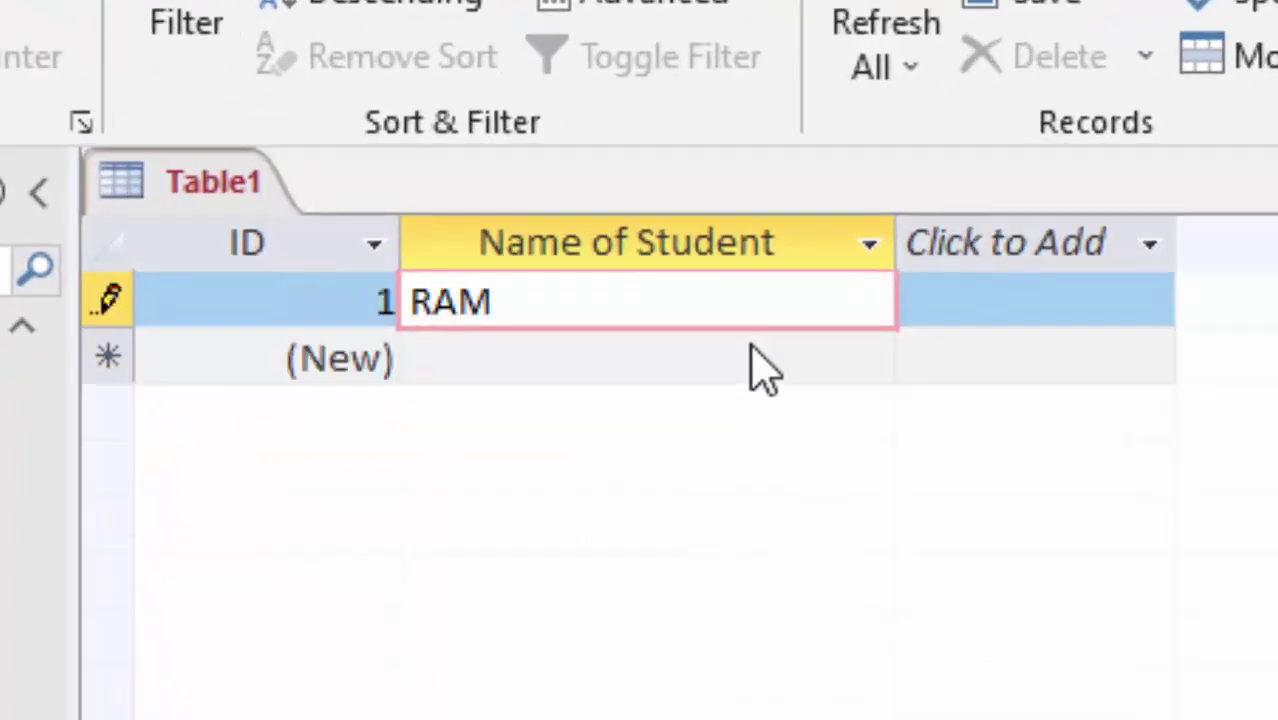
{"action": "type", "text": "KUMA"}
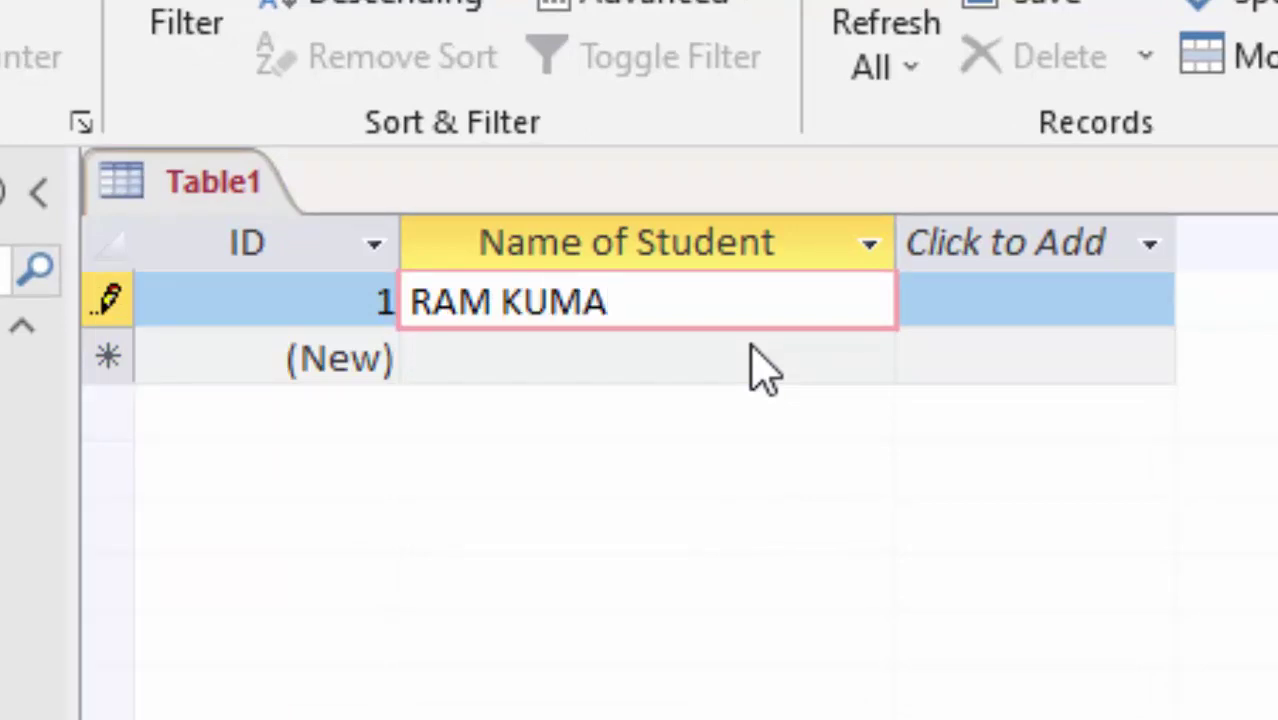
{"action": "type", "text": "R SI"}
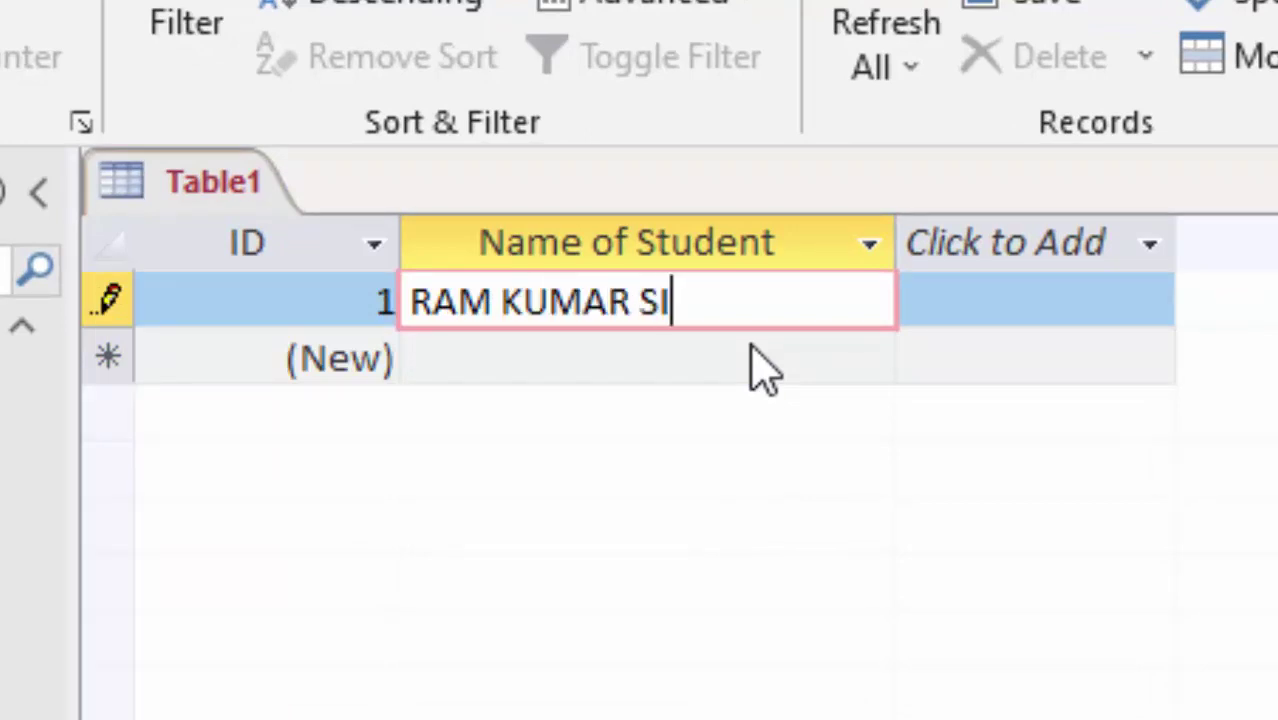
{"action": "type", "text": "NGH"}
{"action": "key", "text": "Tab"}
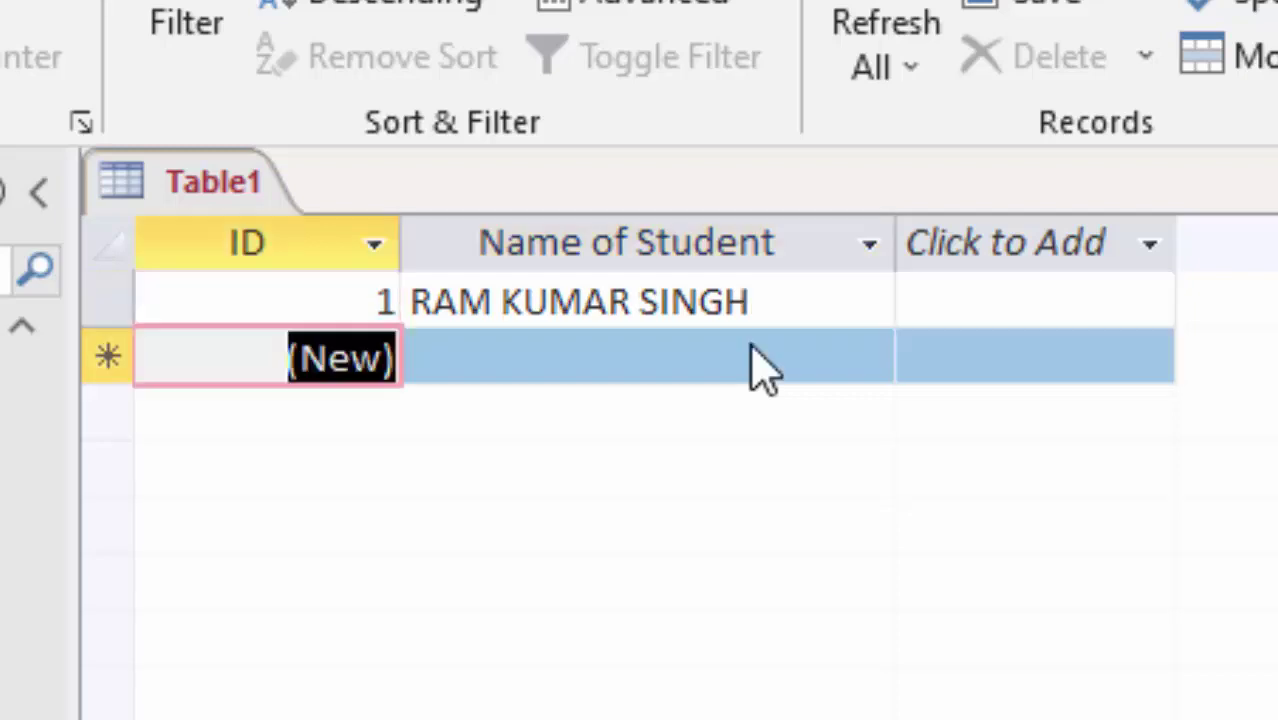
{"action": "key", "text": "Tab"}
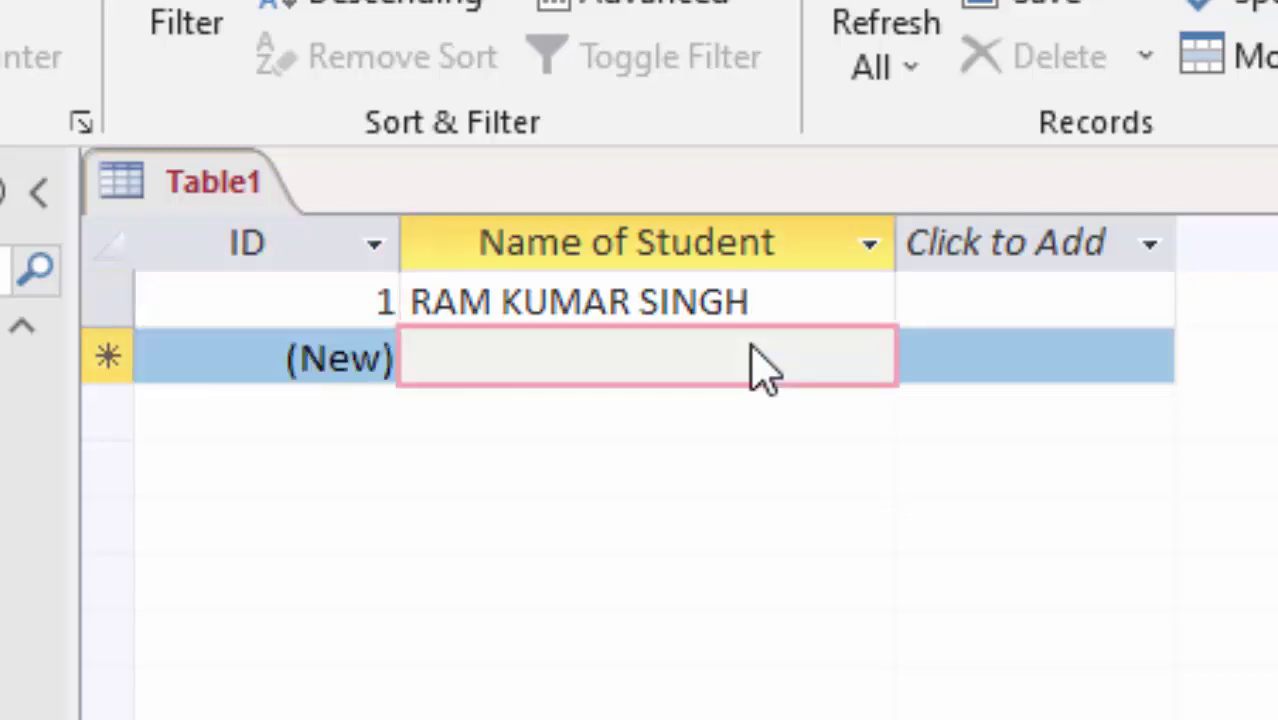
{"action": "type", "text": "RAJU M"}
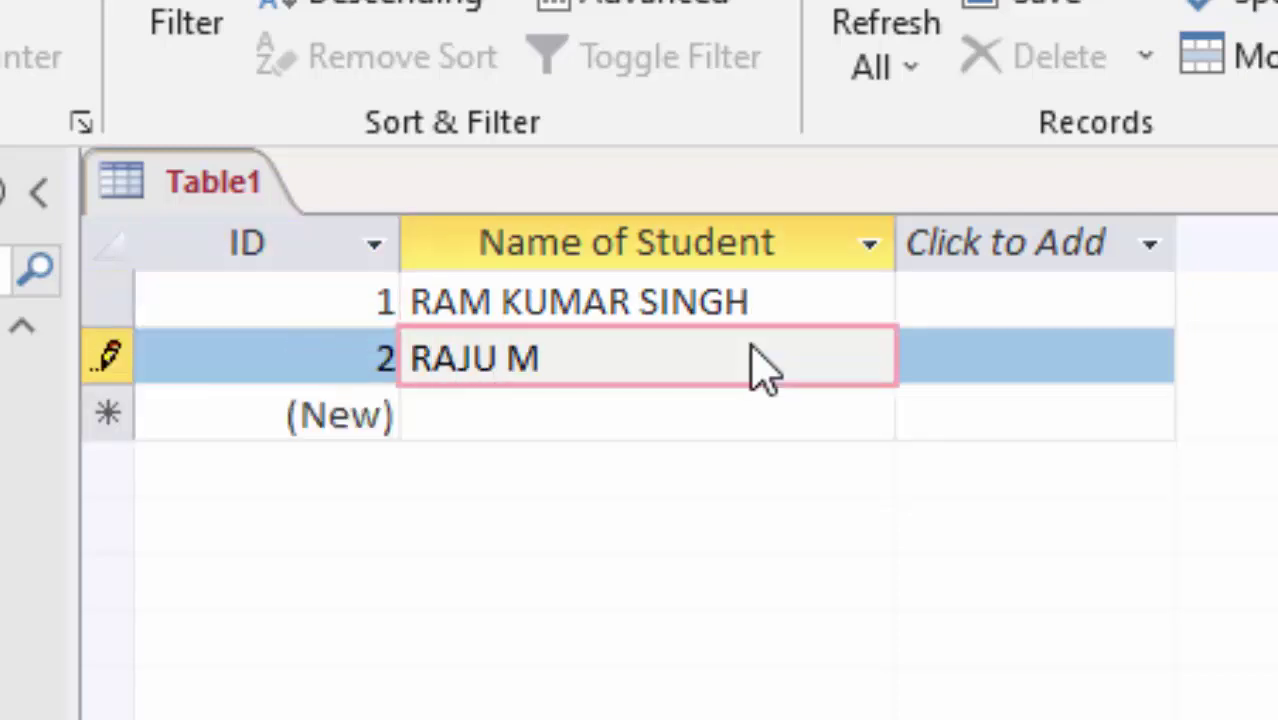
{"action": "type", "text": "ISHR"}
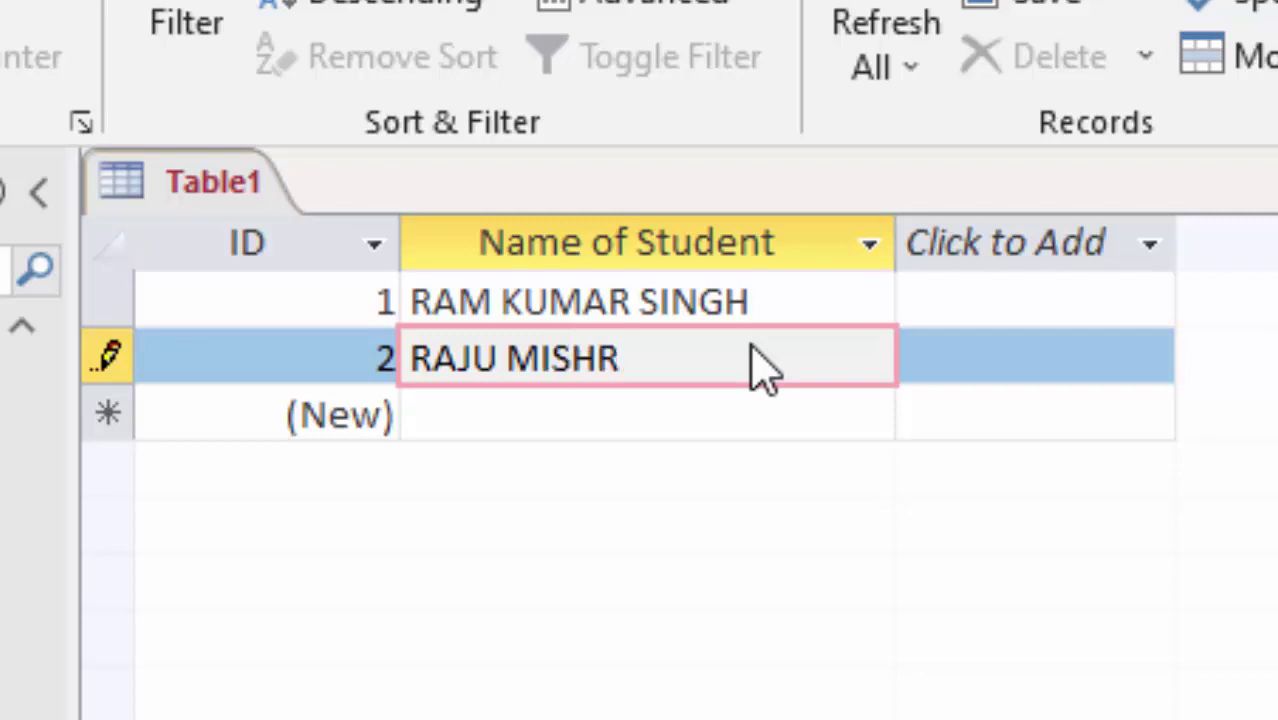
{"action": "type", "text": "A"}
{"action": "key", "text": "shift+Return"}
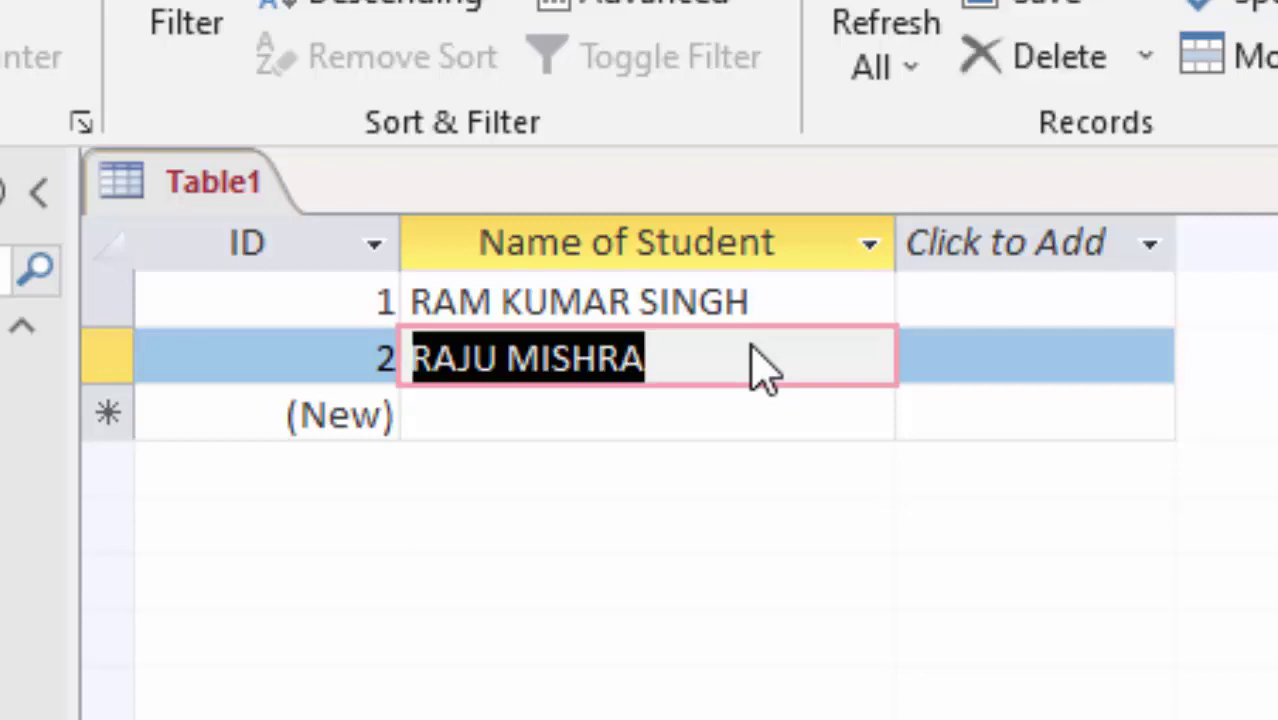
Step: Add a third student, KUNDAN, fixing the typo, and save the record
{"action": "key", "text": "shift+Tab"}
{"action": "key", "text": "shift+Tab"}
{"action": "key", "text": "shift+Tab"}
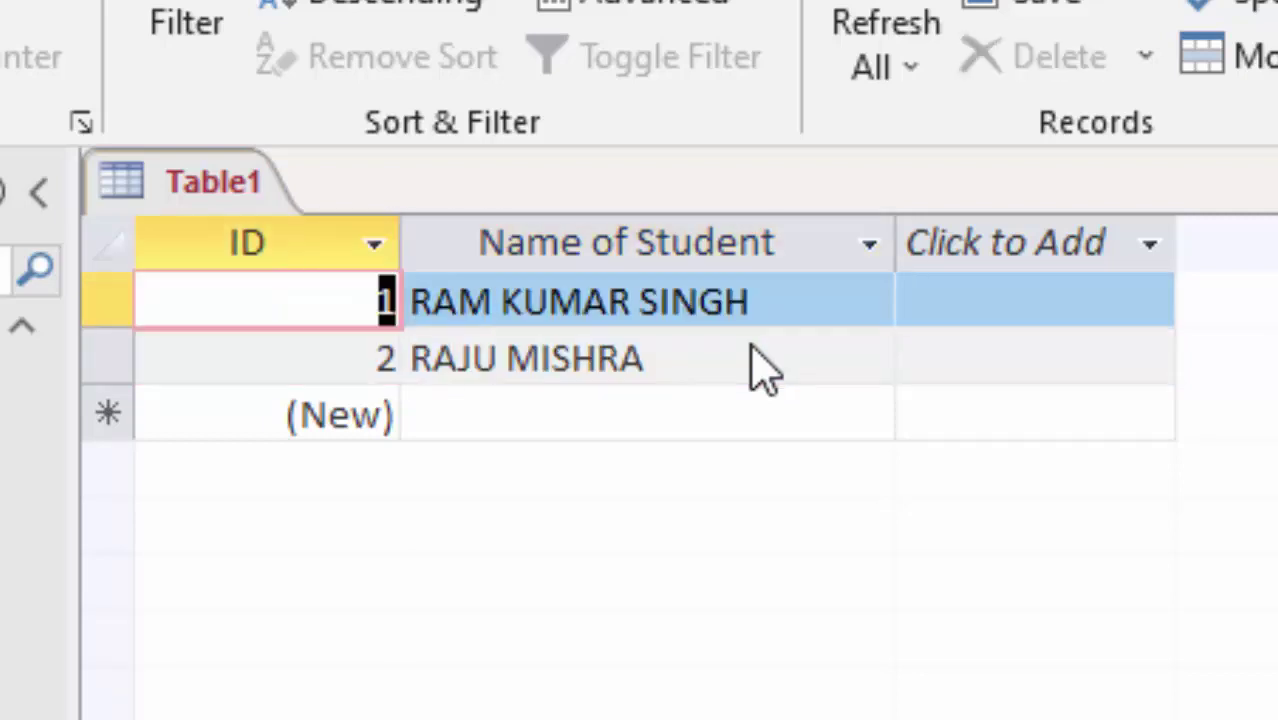
{"action": "key", "text": "Tab"}
{"action": "key", "text": "Tab"}
{"action": "key", "text": "Tab"}
{"action": "key", "text": "Tab"}
{"action": "key", "text": "Tab"}
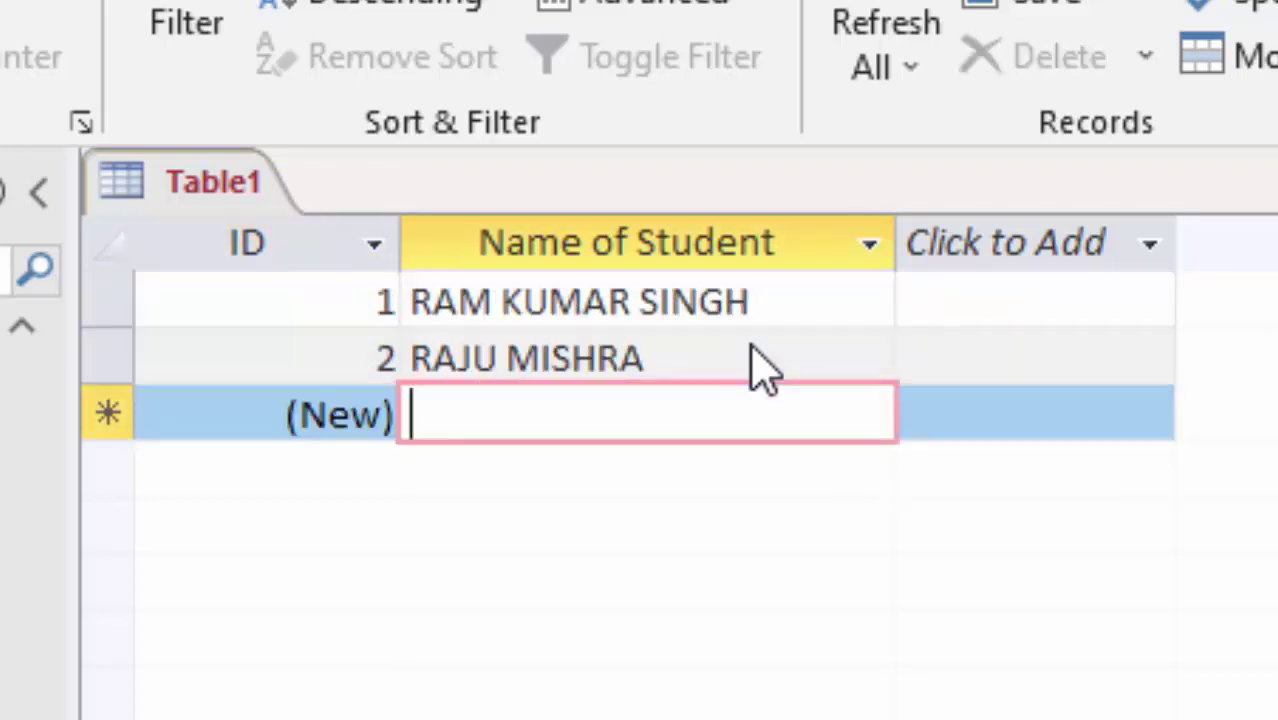
{"action": "type", "text": "Ku"}
{"action": "key", "text": "BackSpace"}
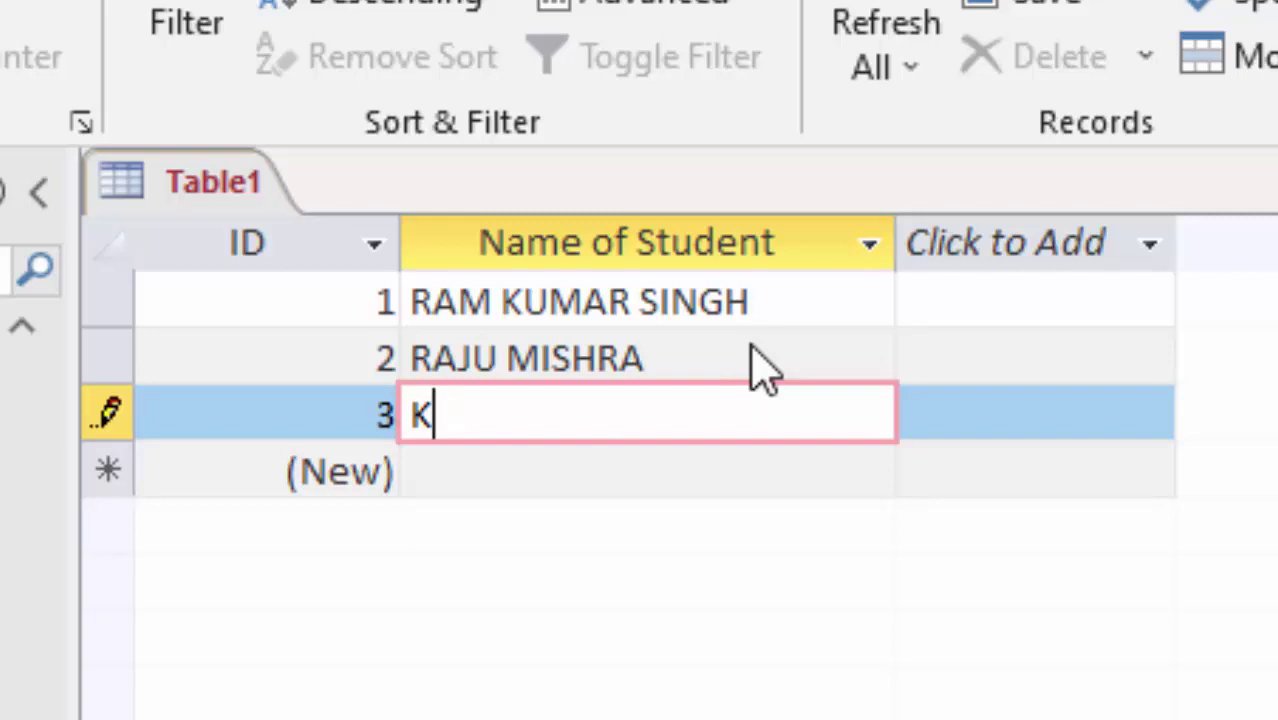
{"action": "type", "text": "NDA"}
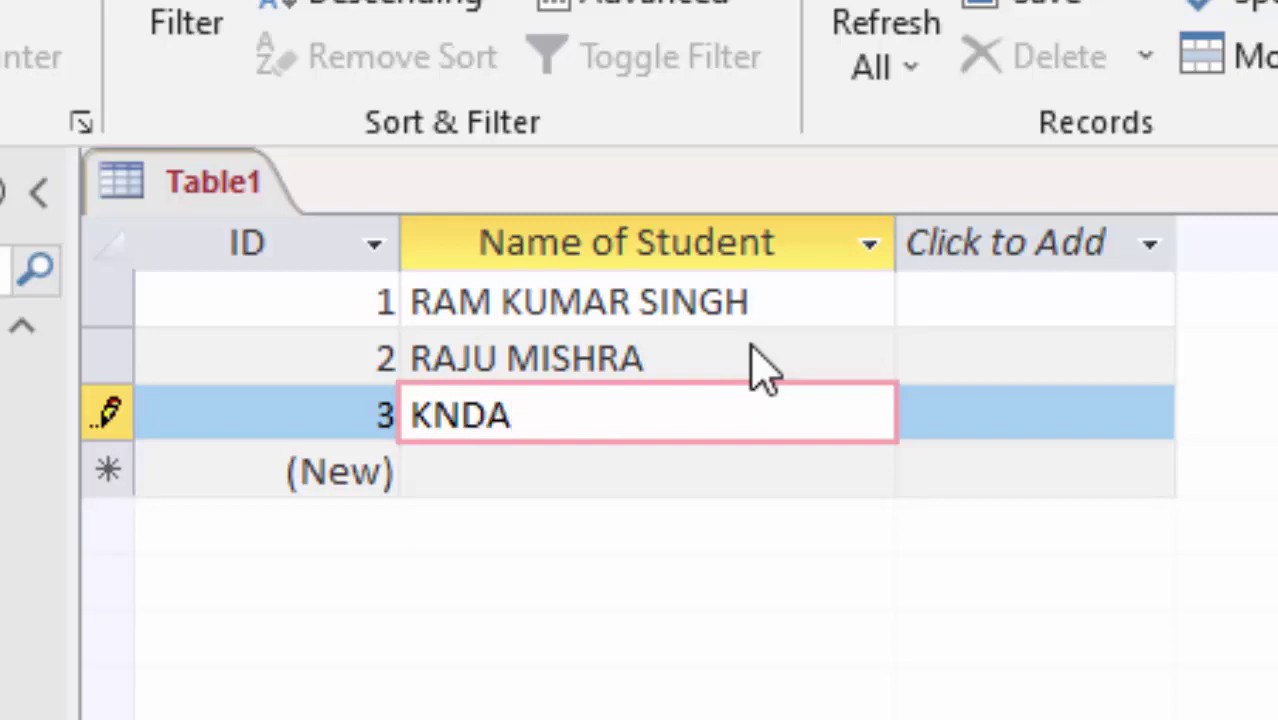
{"action": "type", "text": "N"}
{"action": "left_click", "coordinate": [437, 415]}
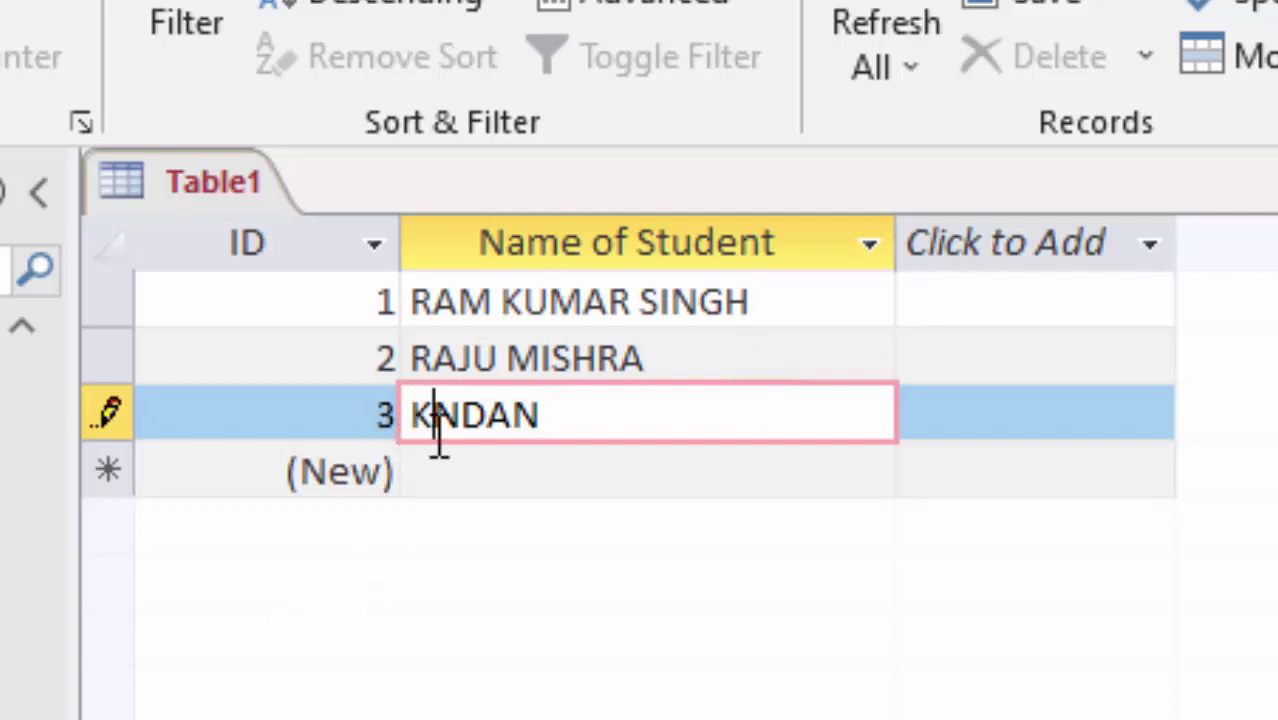
{"action": "type", "text": "U"}
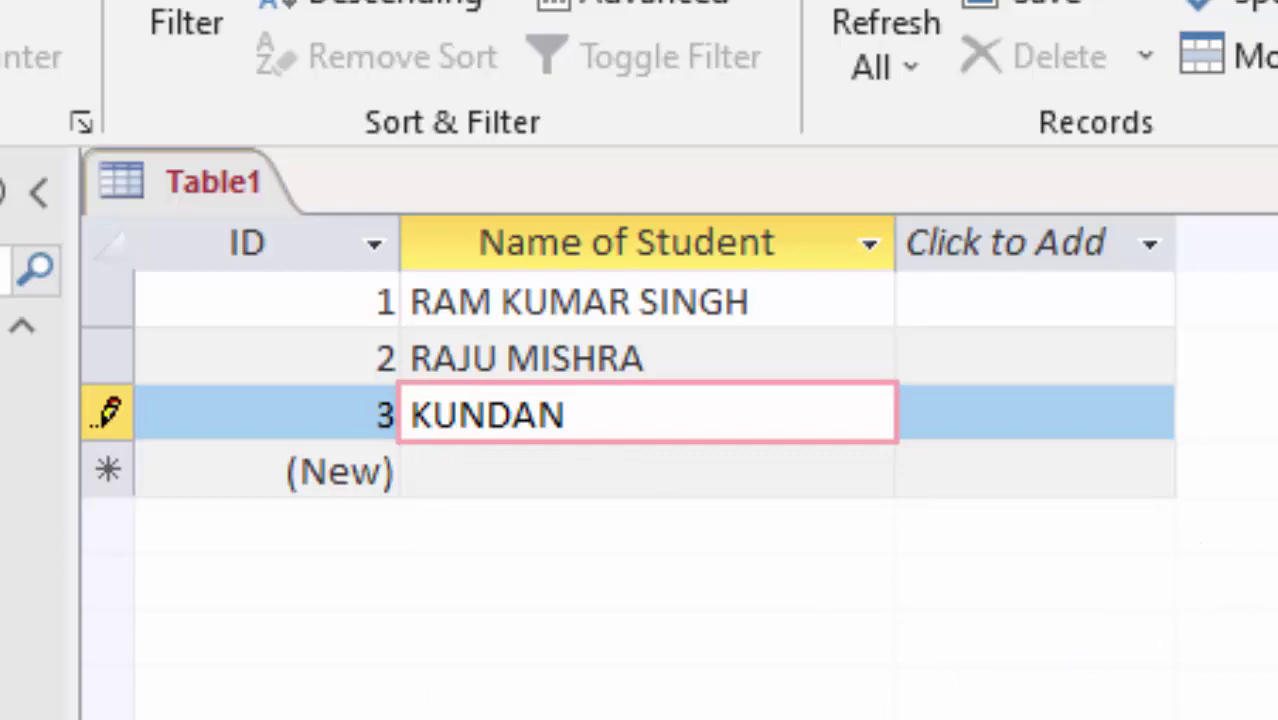
{"action": "left_click", "coordinate": [35, 38]}
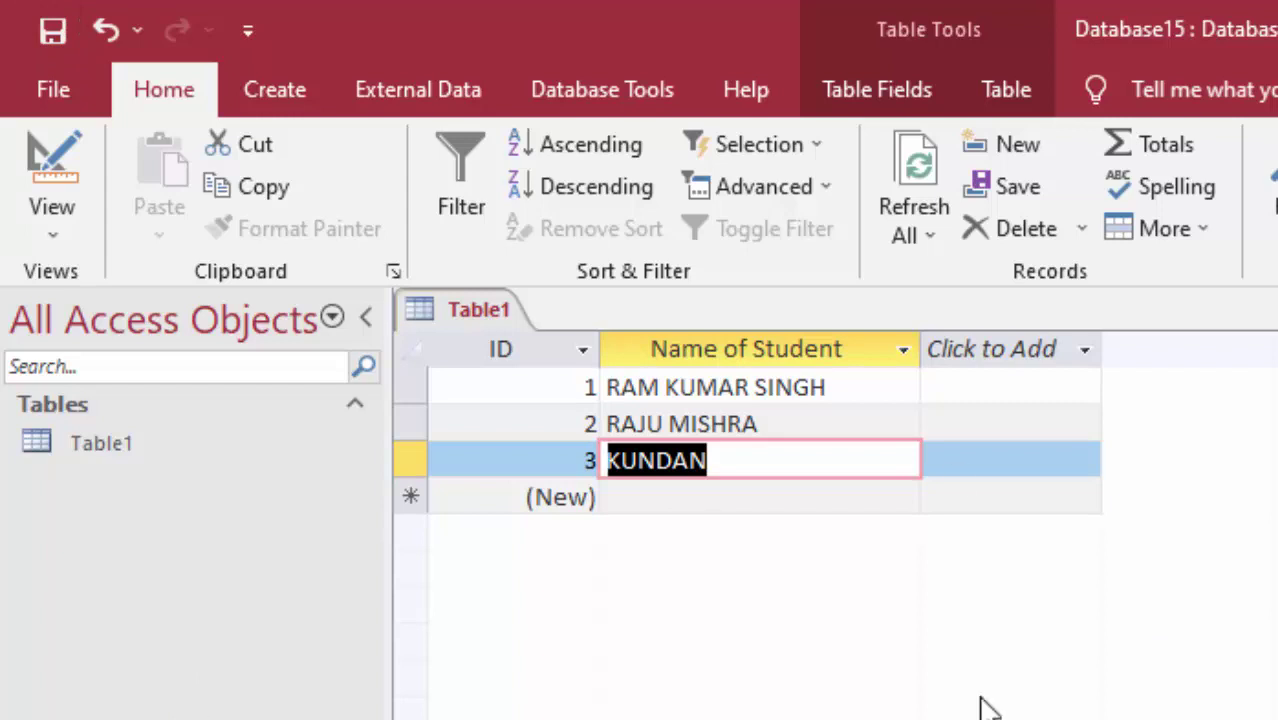
Step: Start a new query on Table1 with Name of Student in the first column
{"action": "left_click", "coordinate": [308, 115]}
{"action": "left_click", "coordinate": [574, 175]}
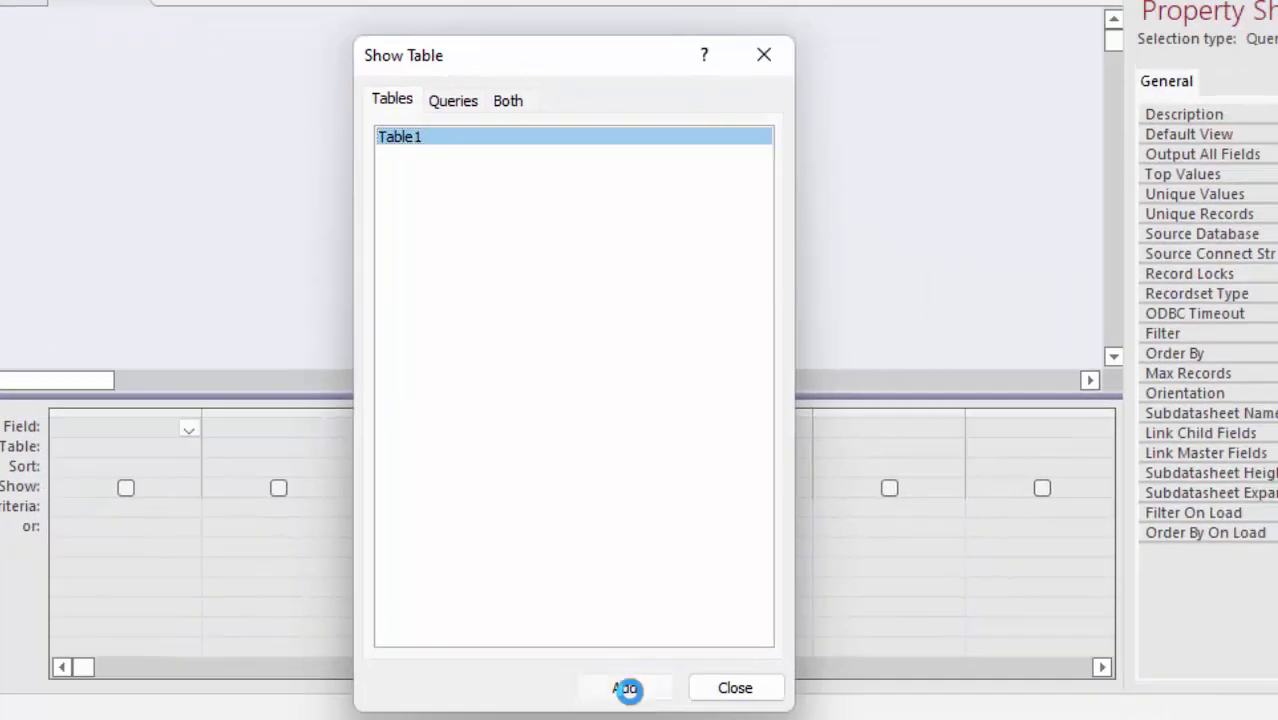
{"action": "left_click", "coordinate": [627, 689]}
{"action": "left_click", "coordinate": [735, 688]}
{"action": "left_click", "coordinate": [226, 160]}
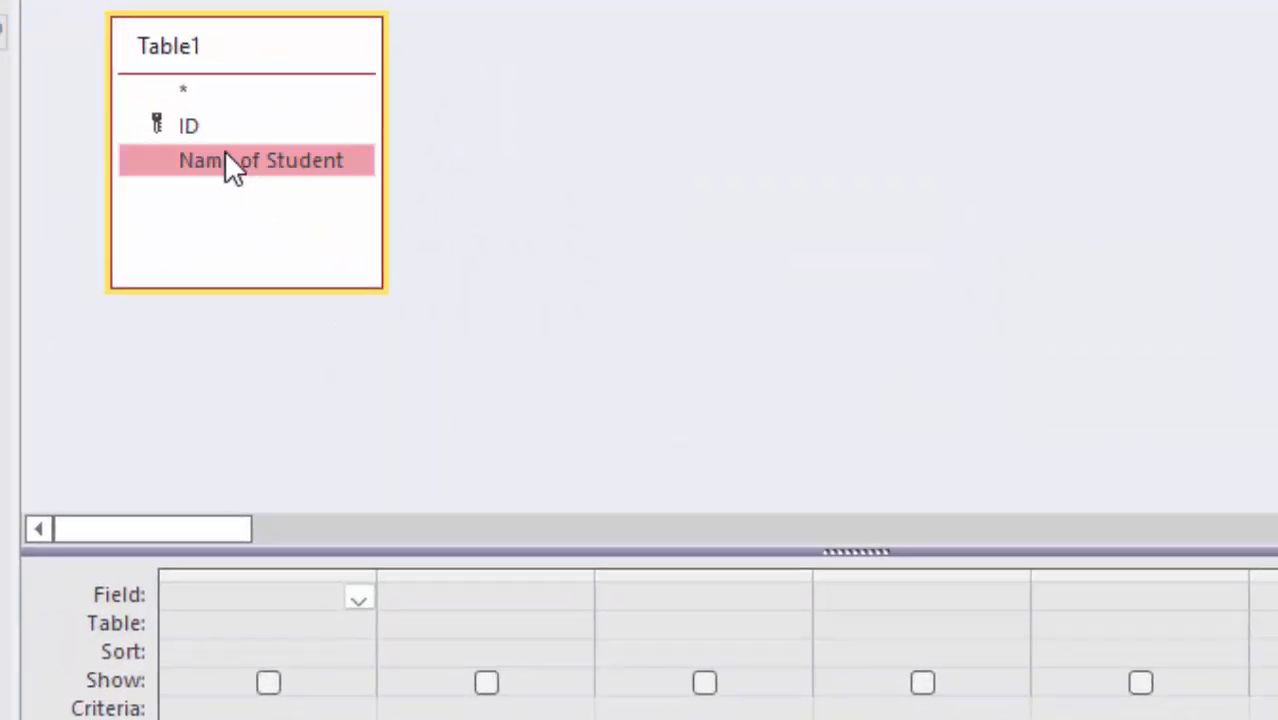
{"action": "left_click_drag", "start_coordinate": [226, 160], "coordinate": [328, 560]}
Step: Add the Lcase: LCase([Name of Student]) column and run the query
{"action": "left_click", "coordinate": [450, 598]}
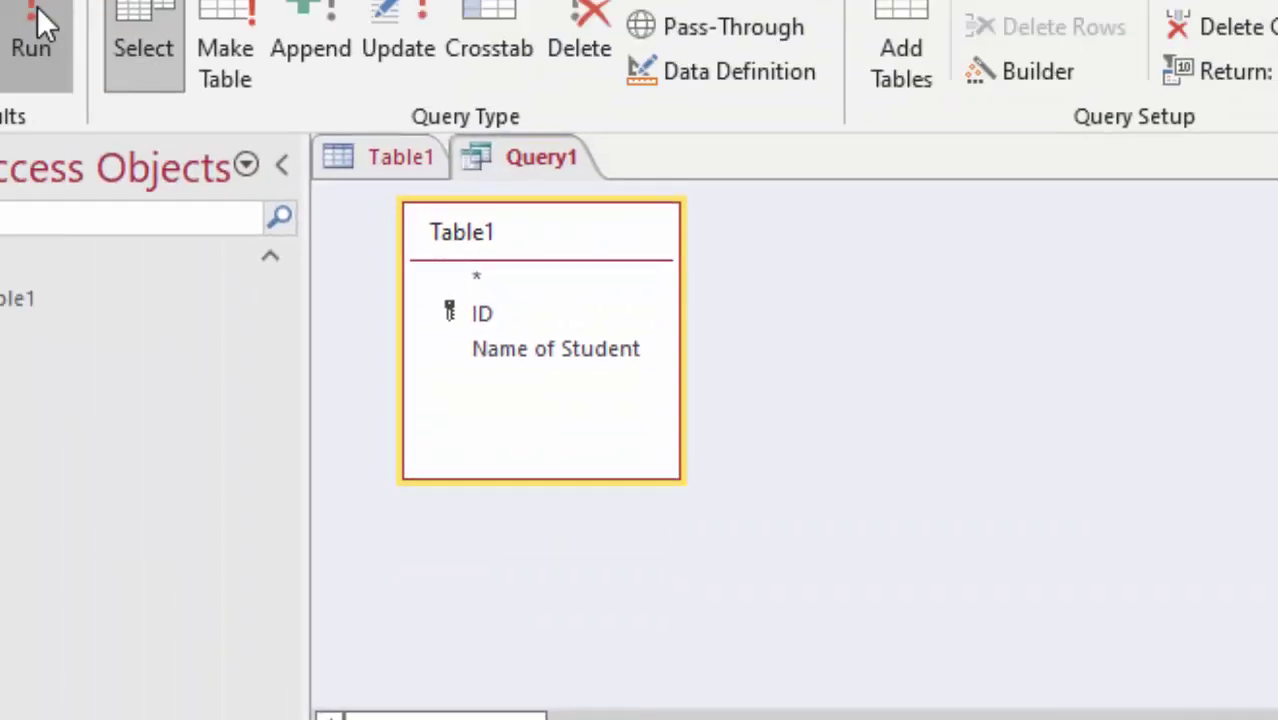
{"action": "left_click", "coordinate": [34, 23]}
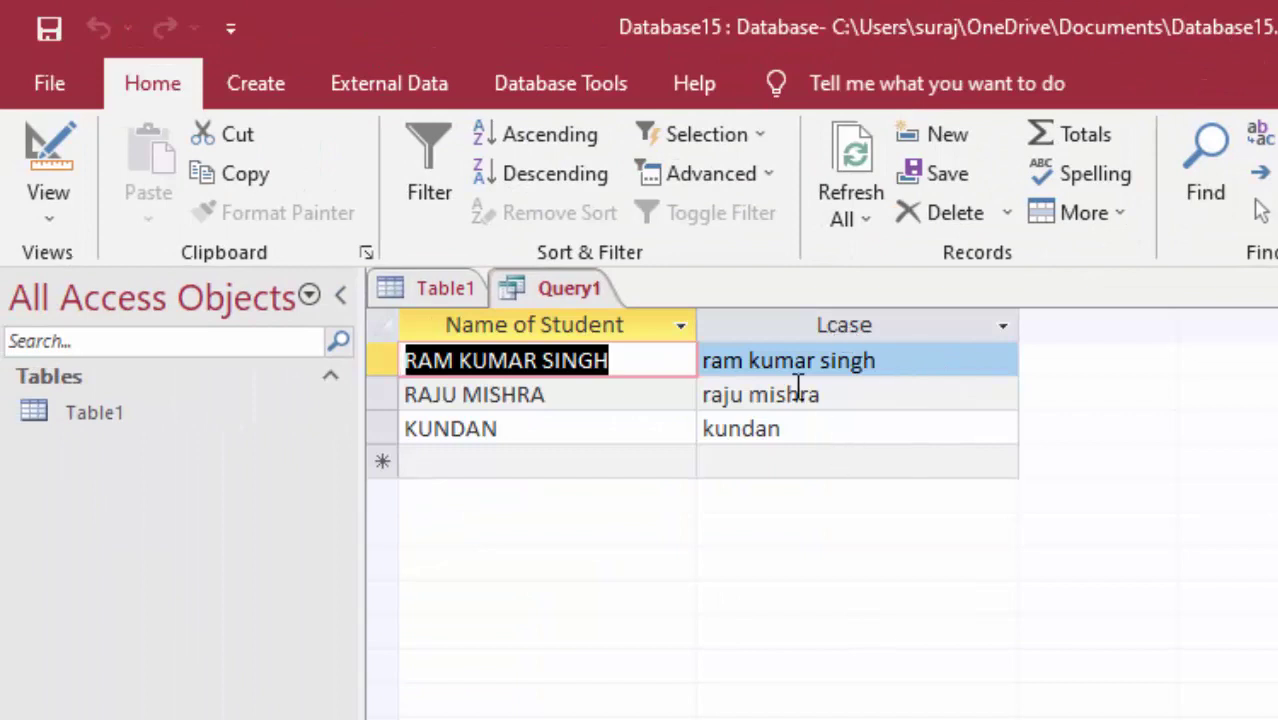
{"action": "left_click", "coordinate": [812, 429]}
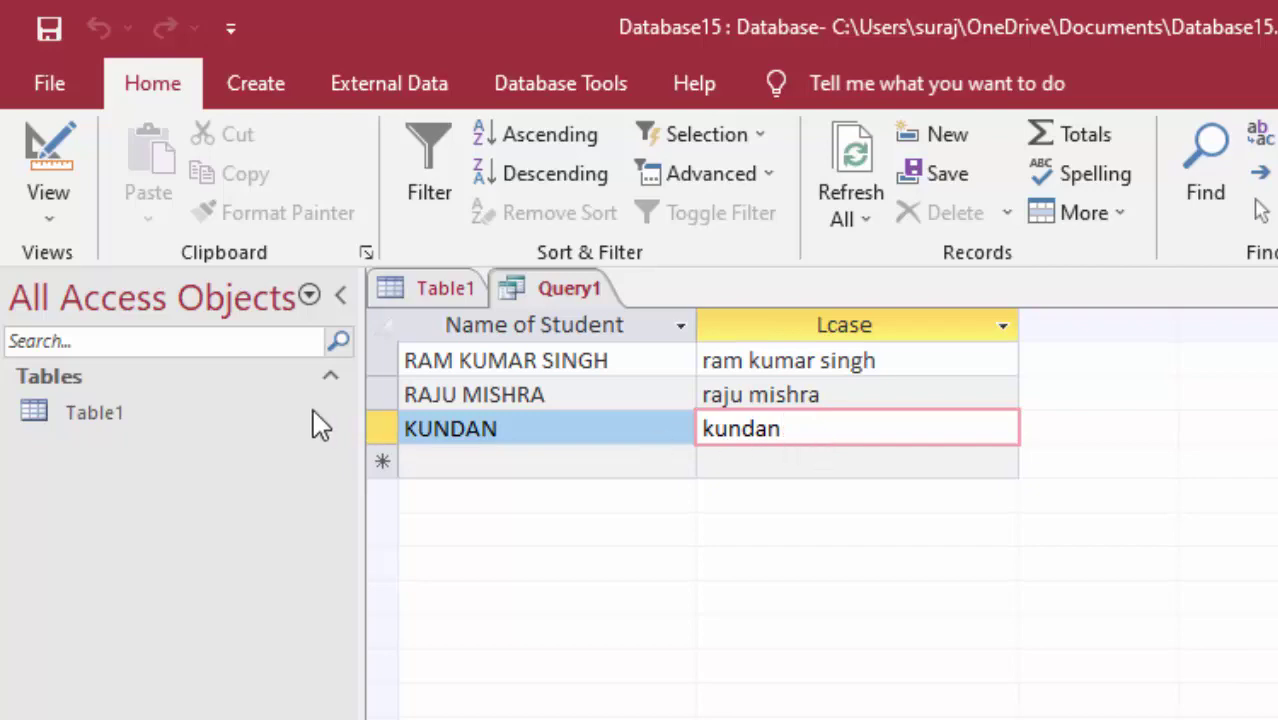
{"action": "left_click", "coordinate": [268, 97]}
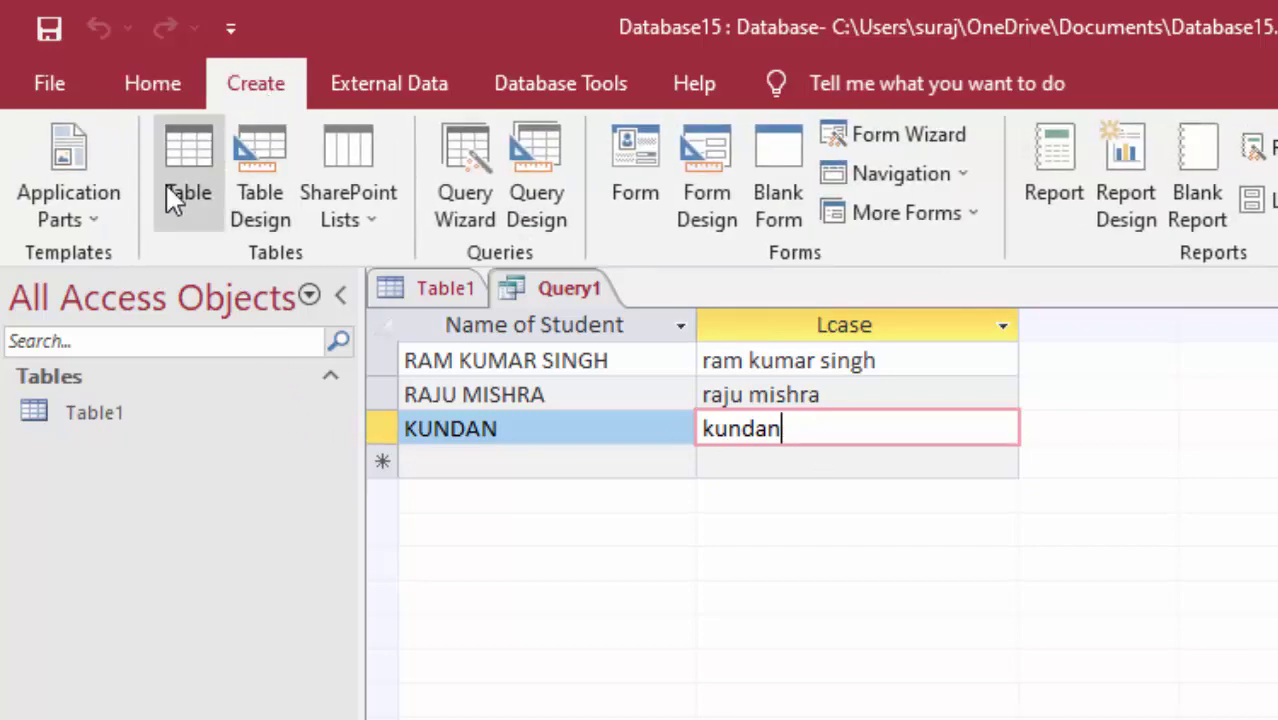
Step: Start another query design on Table1 with the Name of Student field
{"action": "left_click", "coordinate": [545, 165]}
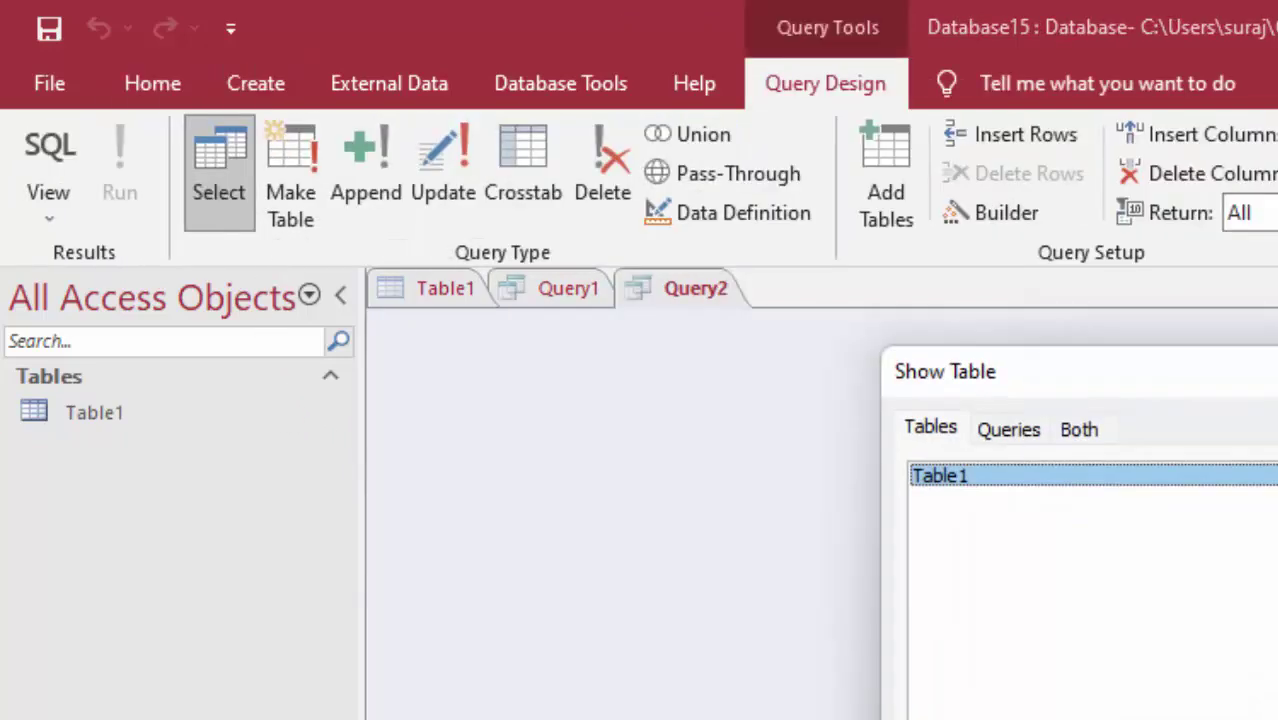
{"action": "key", "text": "Return"}
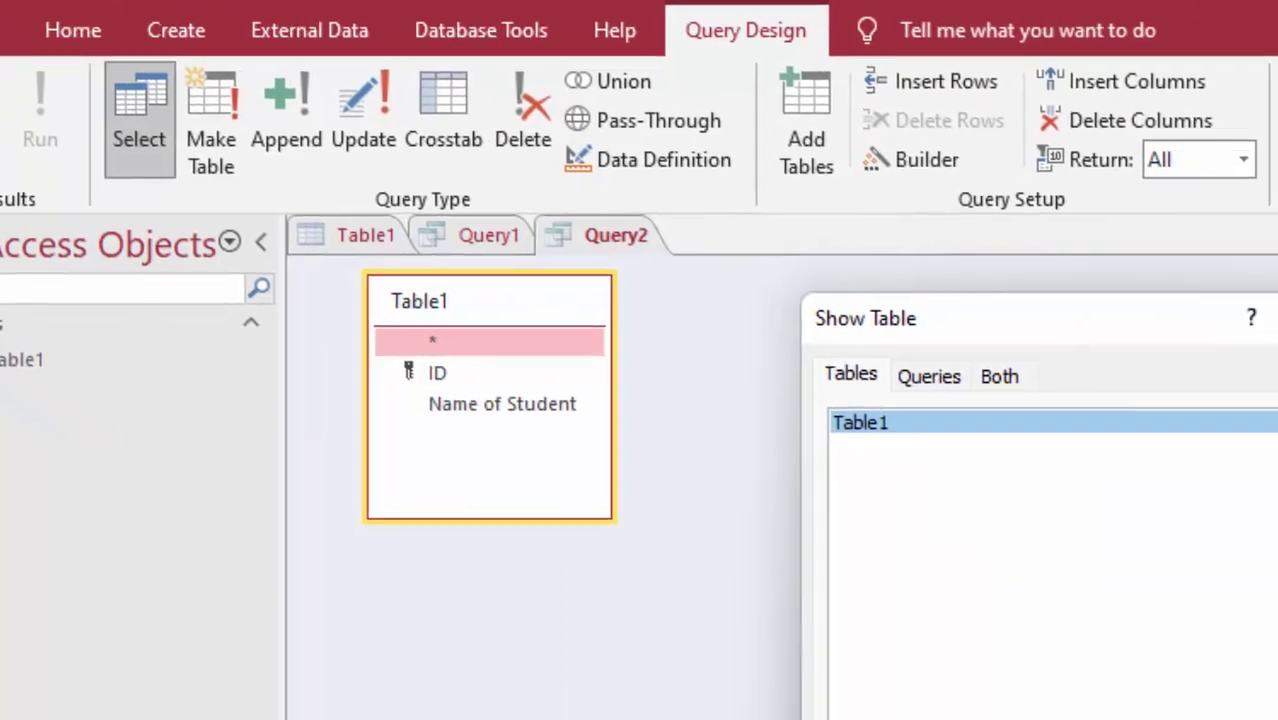
{"action": "key", "text": "Escape"}
{"action": "double_click", "coordinate": [168, 192]}
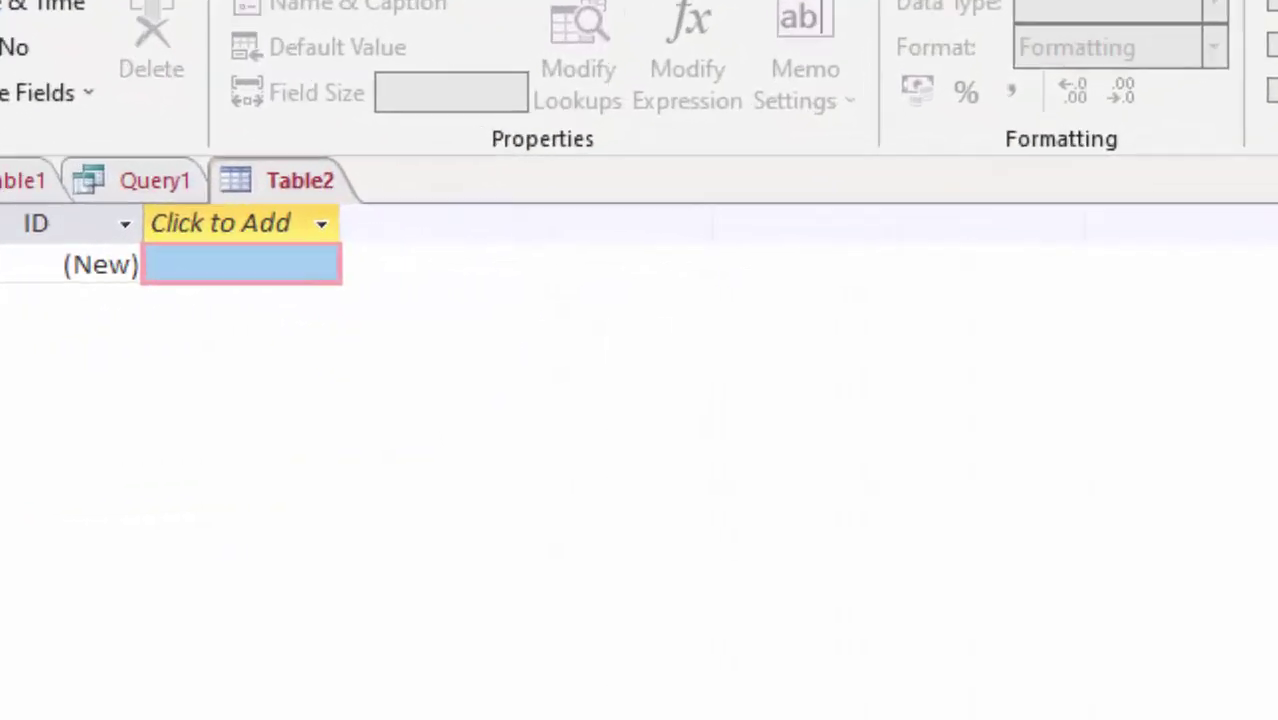
Step: Save a new table as Table2 with a Short Text 'Name of Student' field
{"action": "key", "text": "ctrl+s"}
{"action": "key", "text": "Return"}
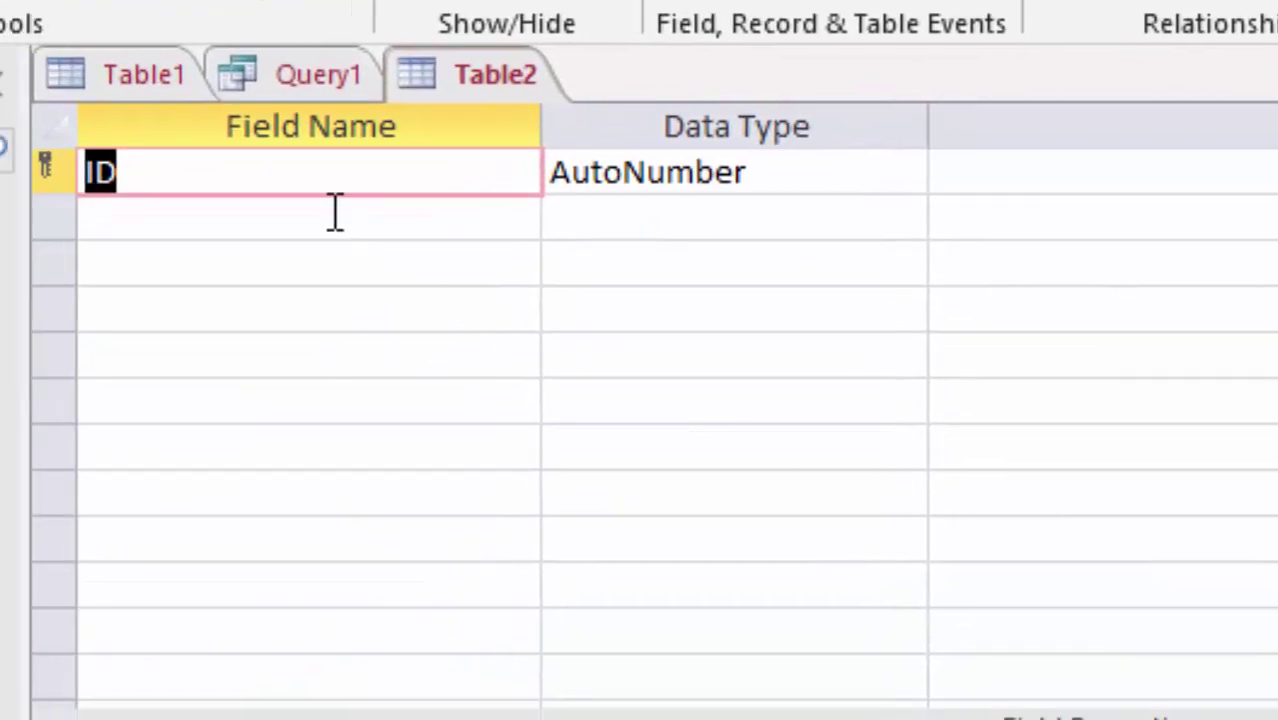
{"action": "left_click", "coordinate": [350, 222]}
{"action": "type", "text": "Na"}
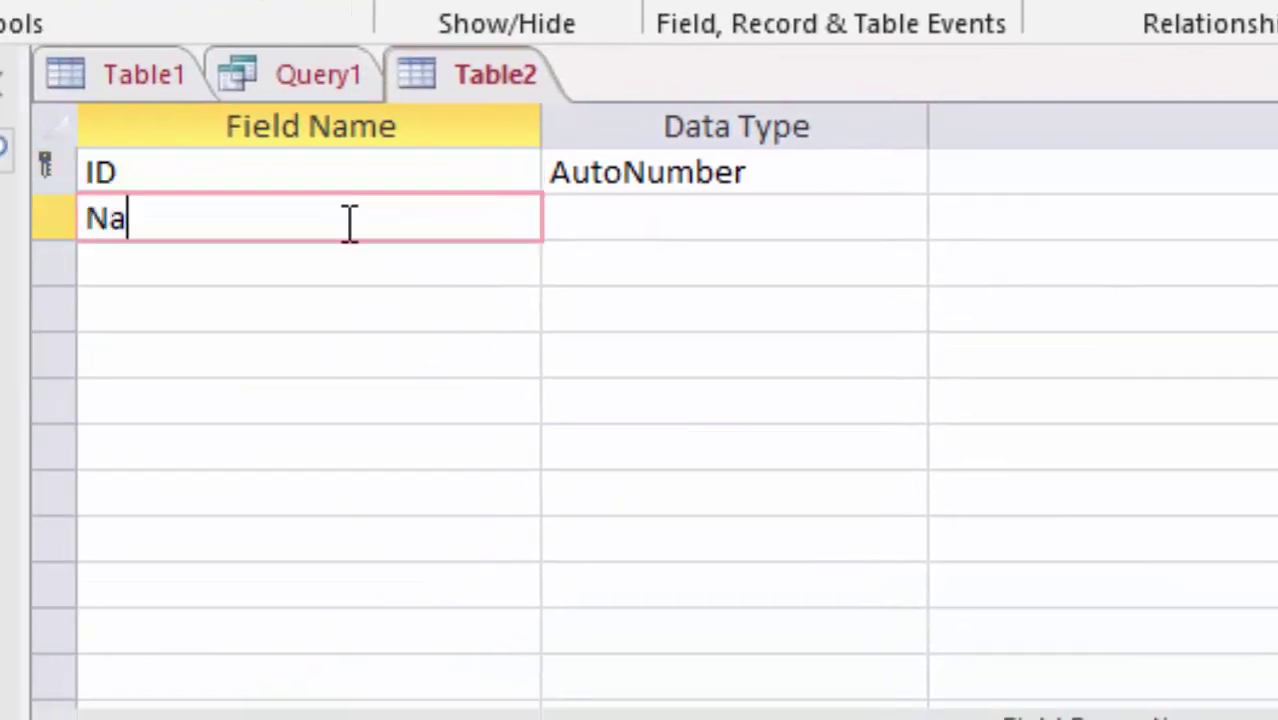
{"action": "type", "text": "me of"}
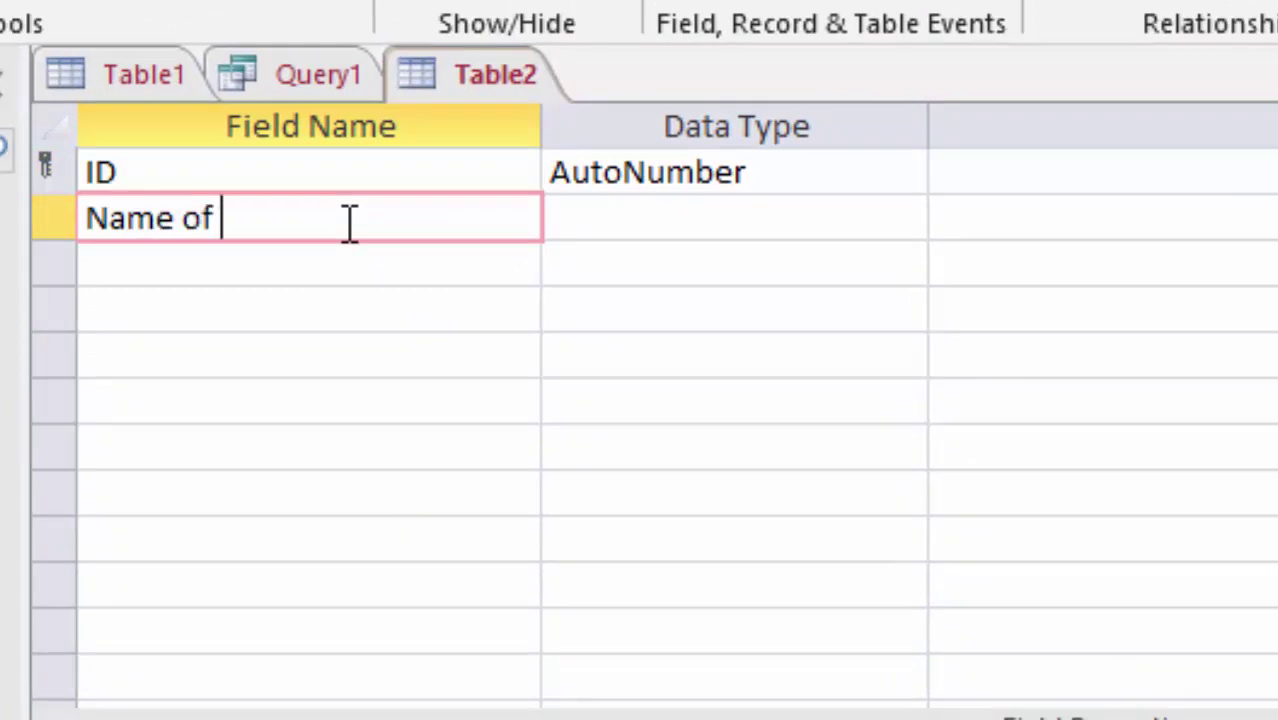
{"action": "type", "text": " Student"}
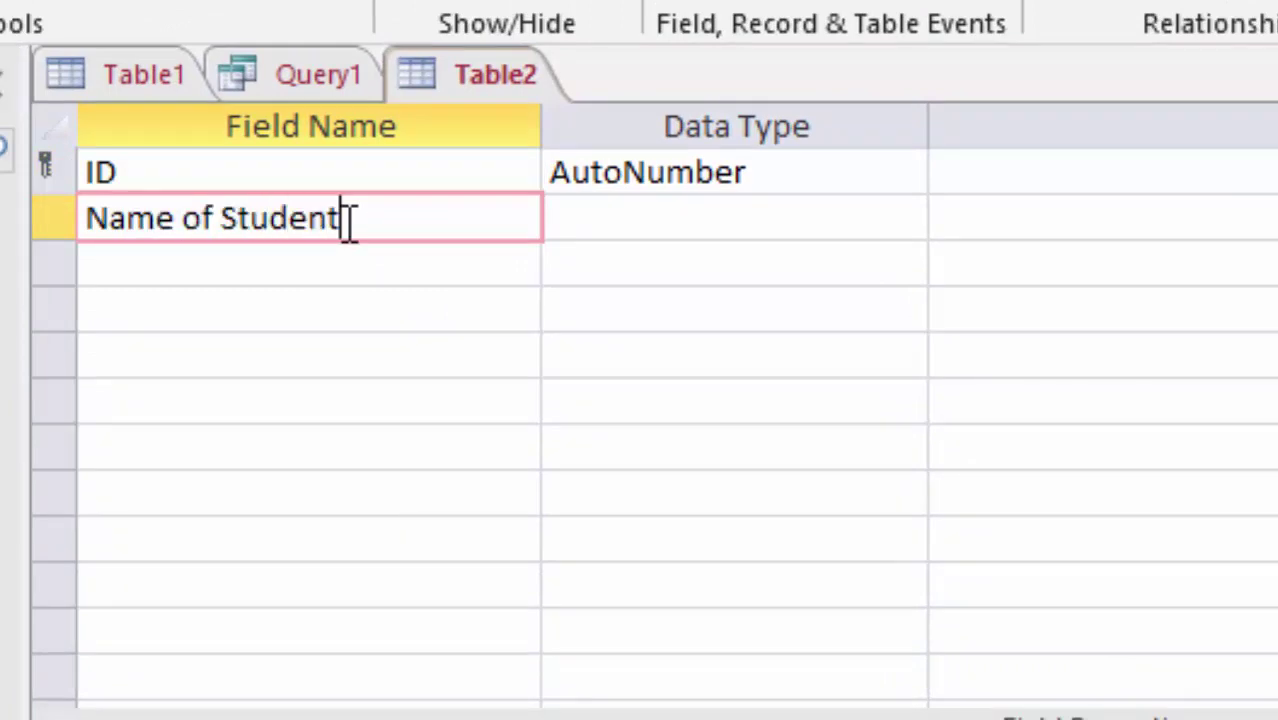
{"action": "key", "text": "Tab"}
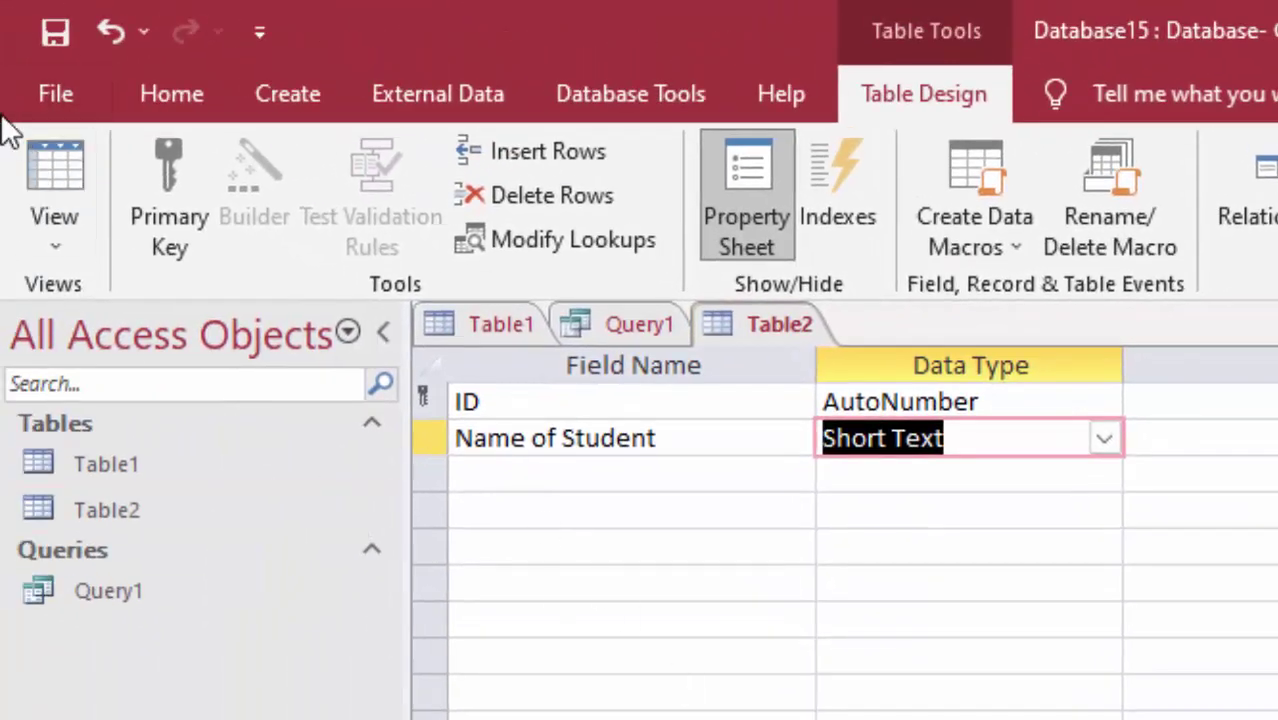
{"action": "left_click", "coordinate": [53, 165]}
Step: Enter monika, rajesh, suresh and somesh into Table2, then close the table
{"action": "left_click", "coordinate": [1100, 716]}
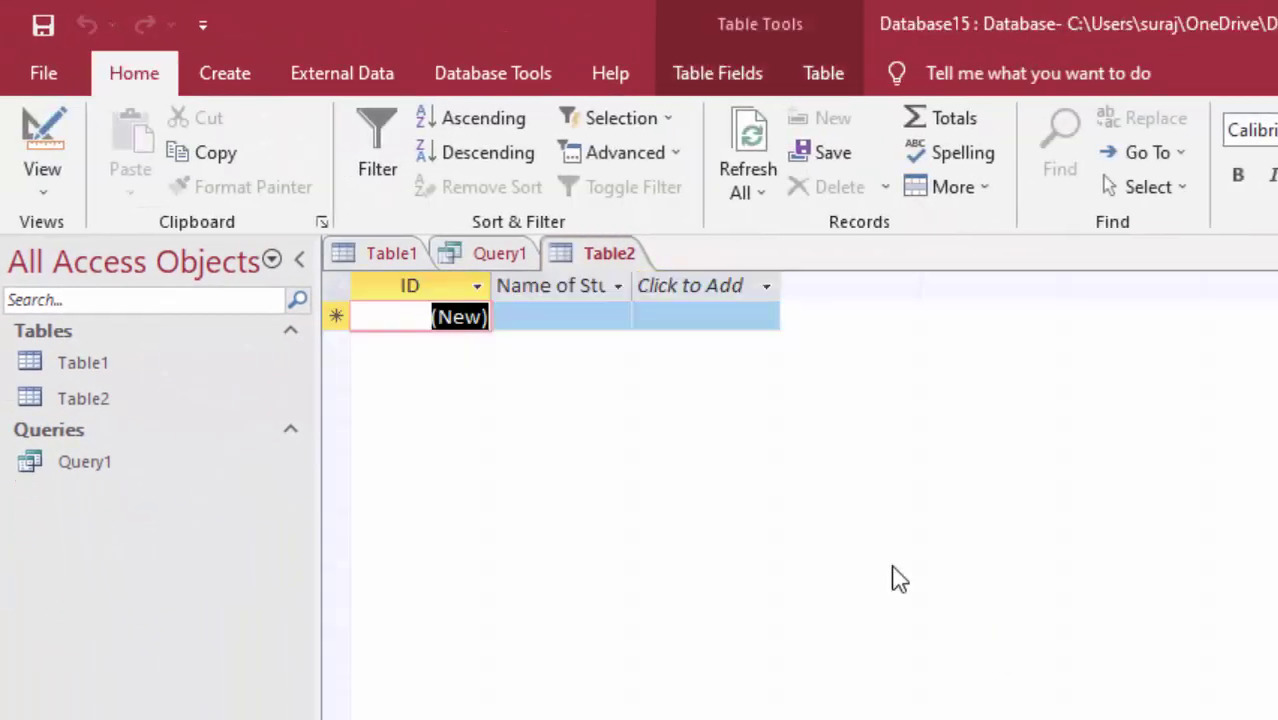
{"action": "left_click_drag", "start_coordinate": [631, 285], "coordinate": [836, 420]}
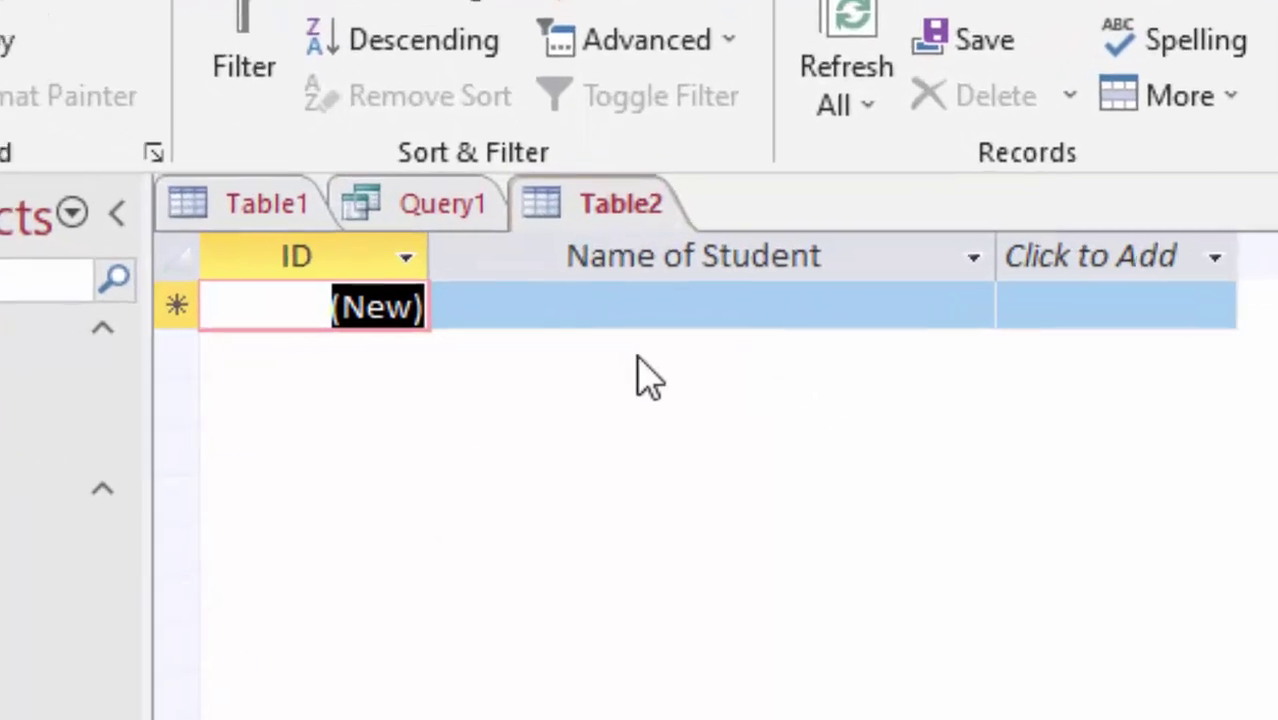
{"action": "left_click", "coordinate": [611, 318]}
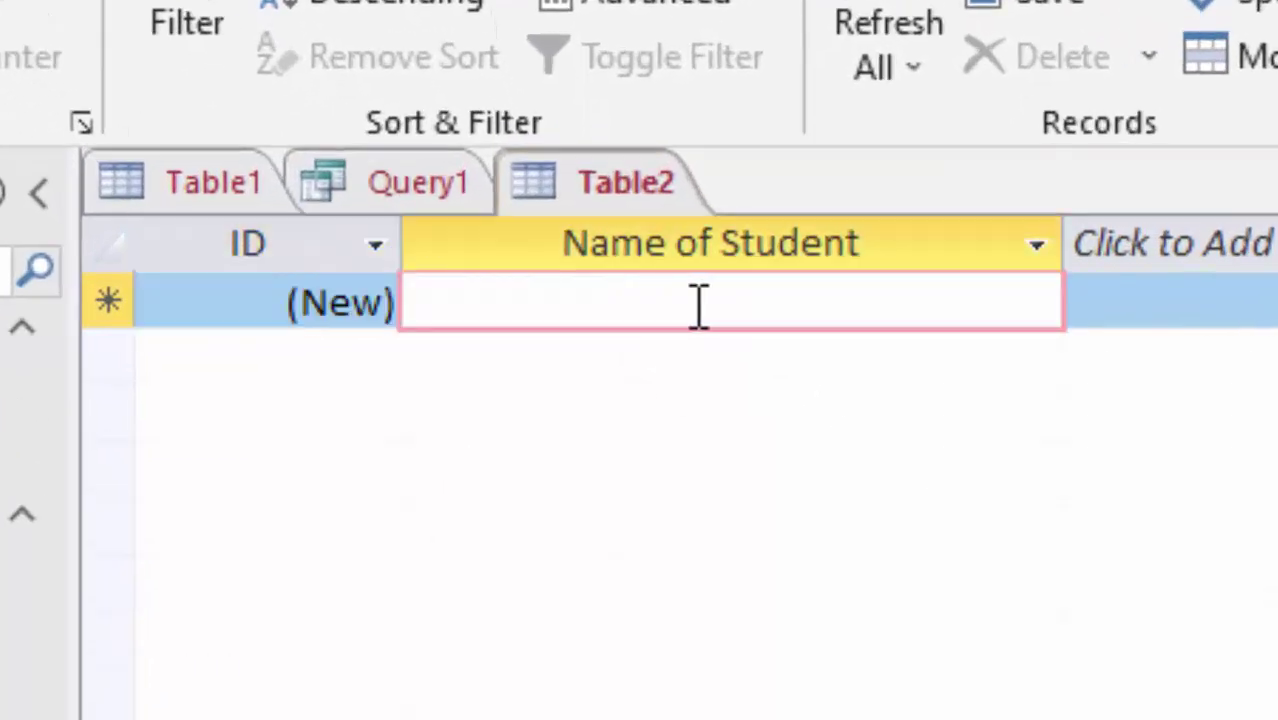
{"action": "type", "text": "mo"}
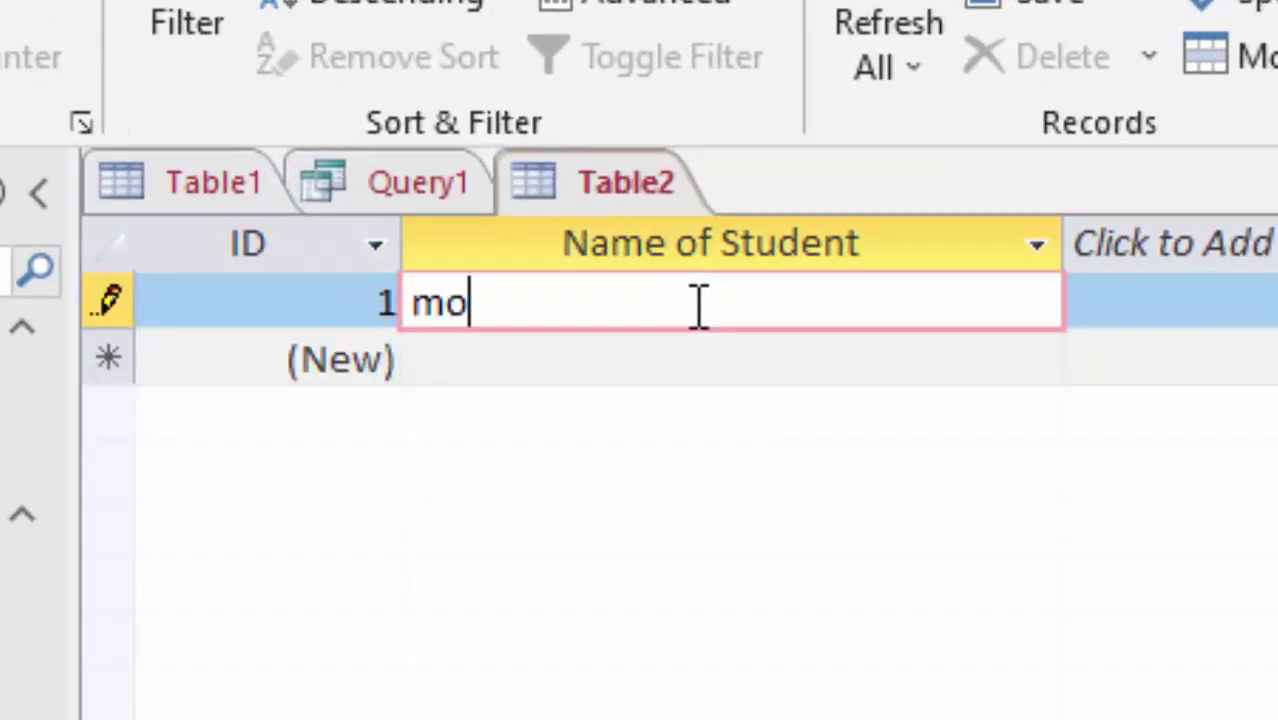
{"action": "type", "text": "nika"}
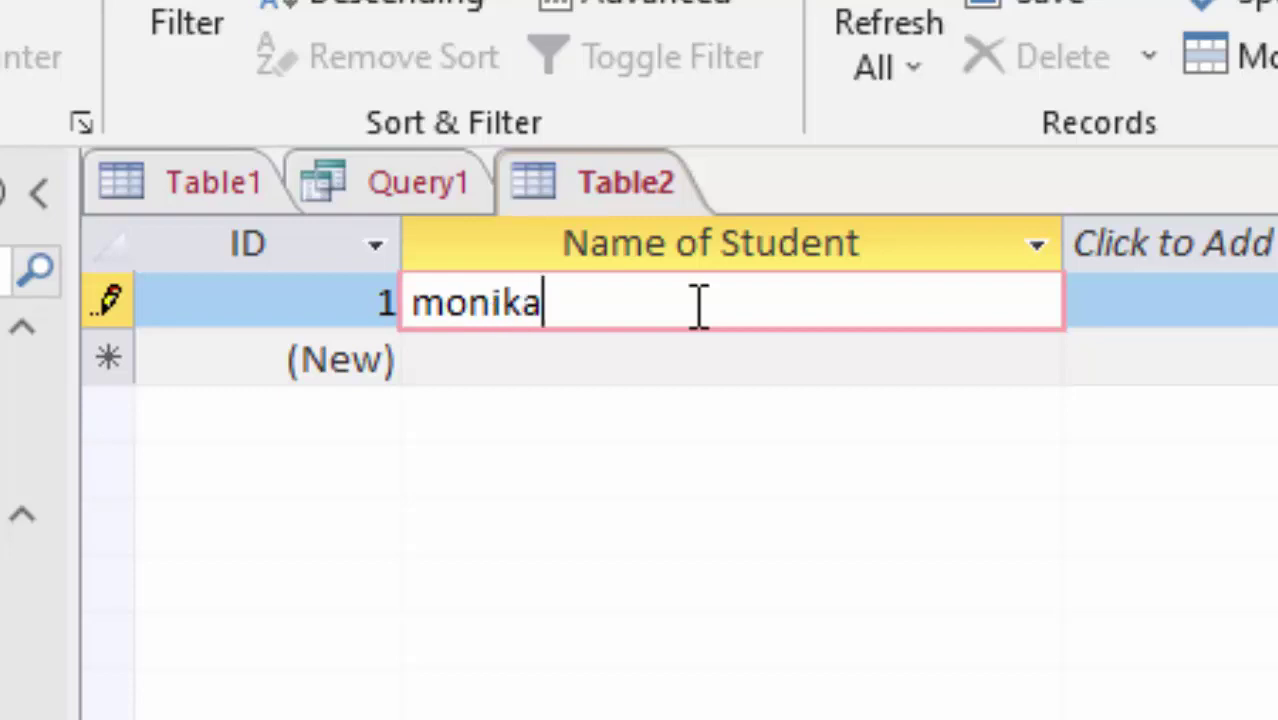
{"action": "key", "text": "Tab"}
{"action": "key", "text": "Tab"}
{"action": "type", "text": "r"}
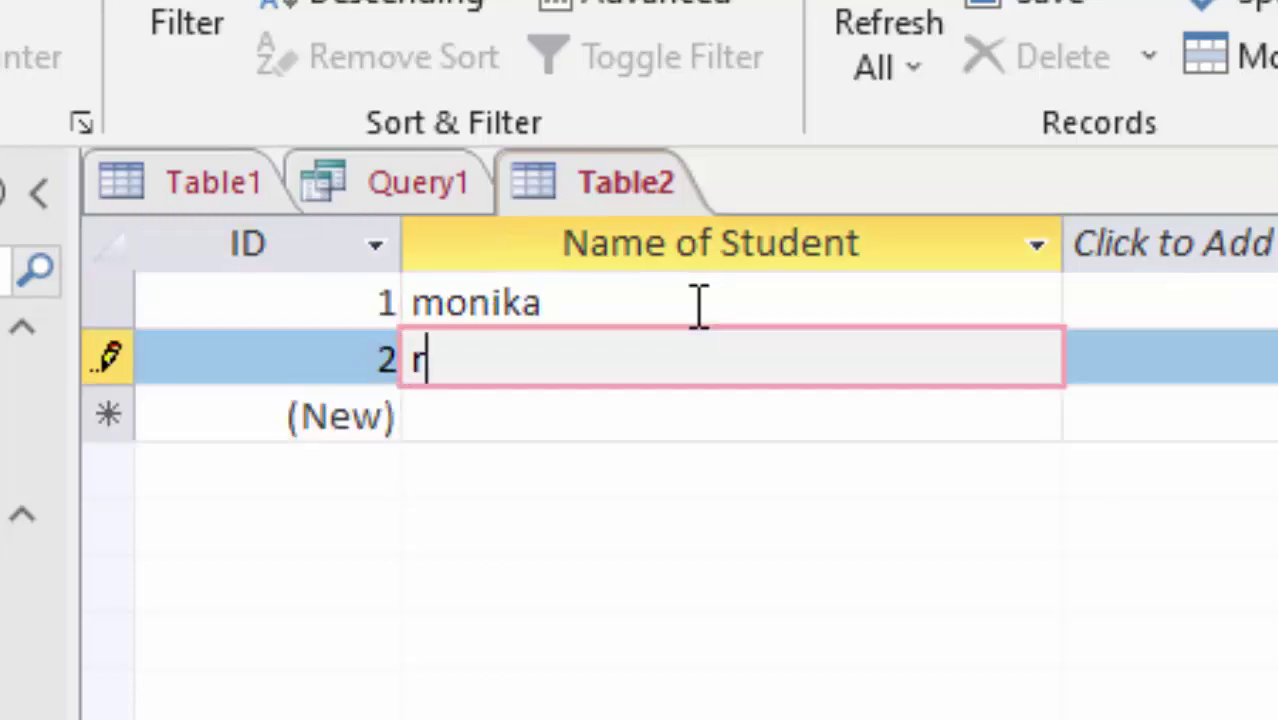
{"action": "type", "text": "ajesh"}
{"action": "key", "text": "Tab"}
{"action": "key", "text": "Tab"}
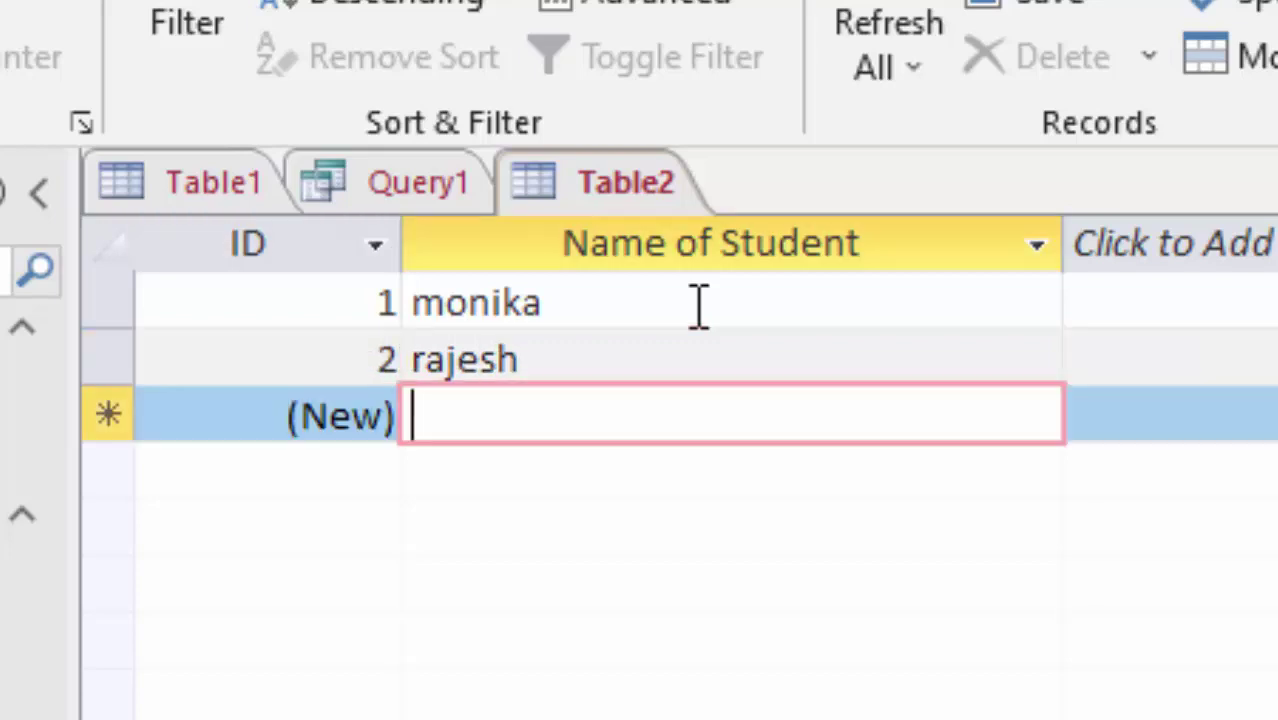
{"action": "type", "text": "sures"}
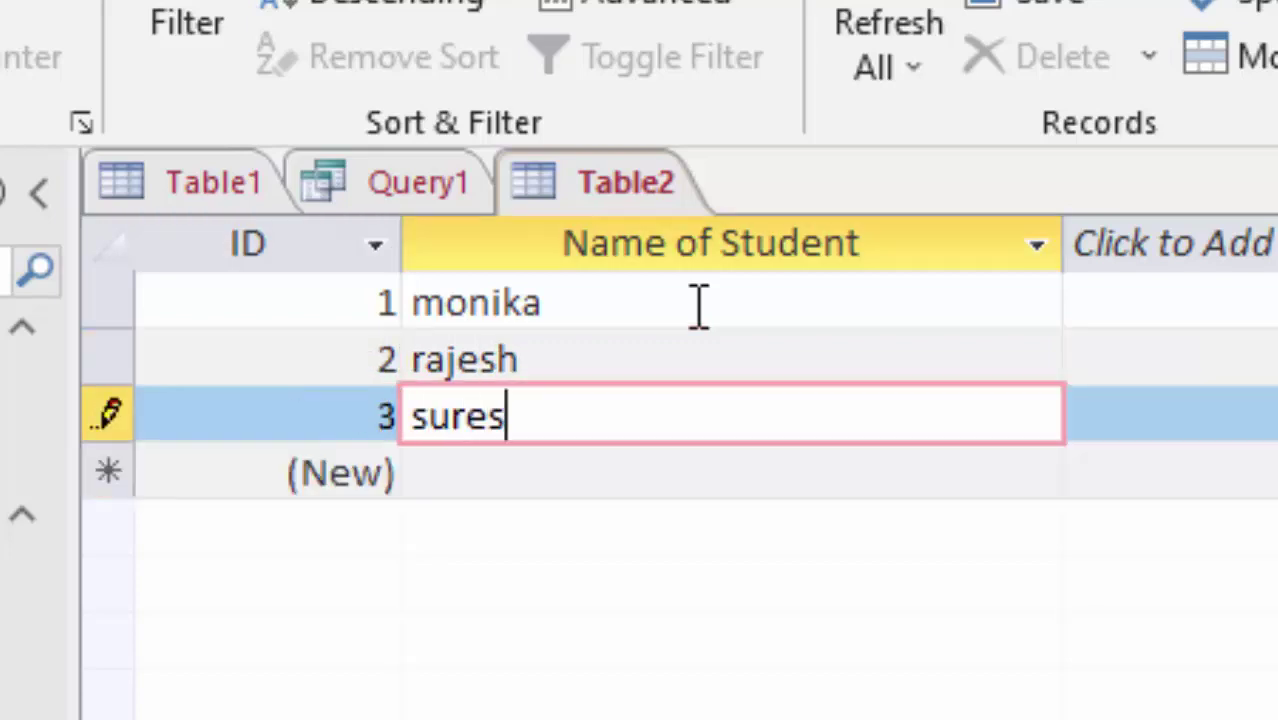
{"action": "type", "text": "h"}
{"action": "key", "text": "Tab"}
{"action": "key", "text": "Tab"}
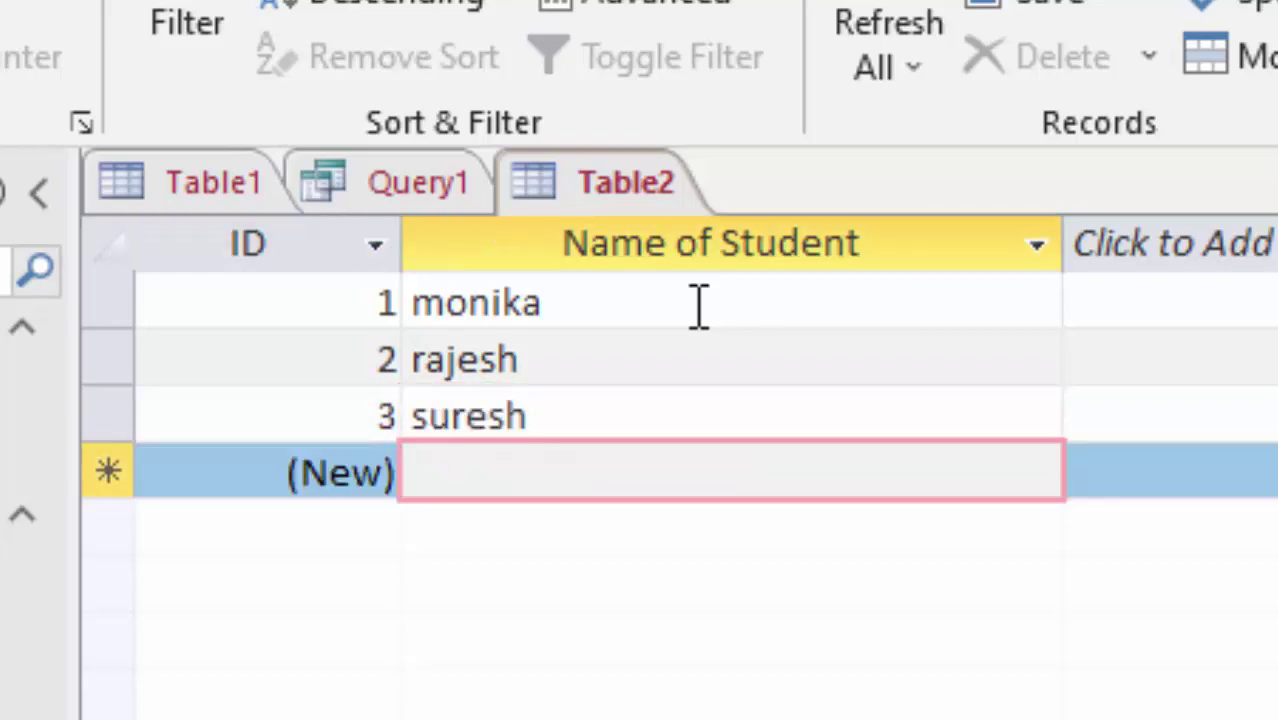
{"action": "type", "text": "somesh"}
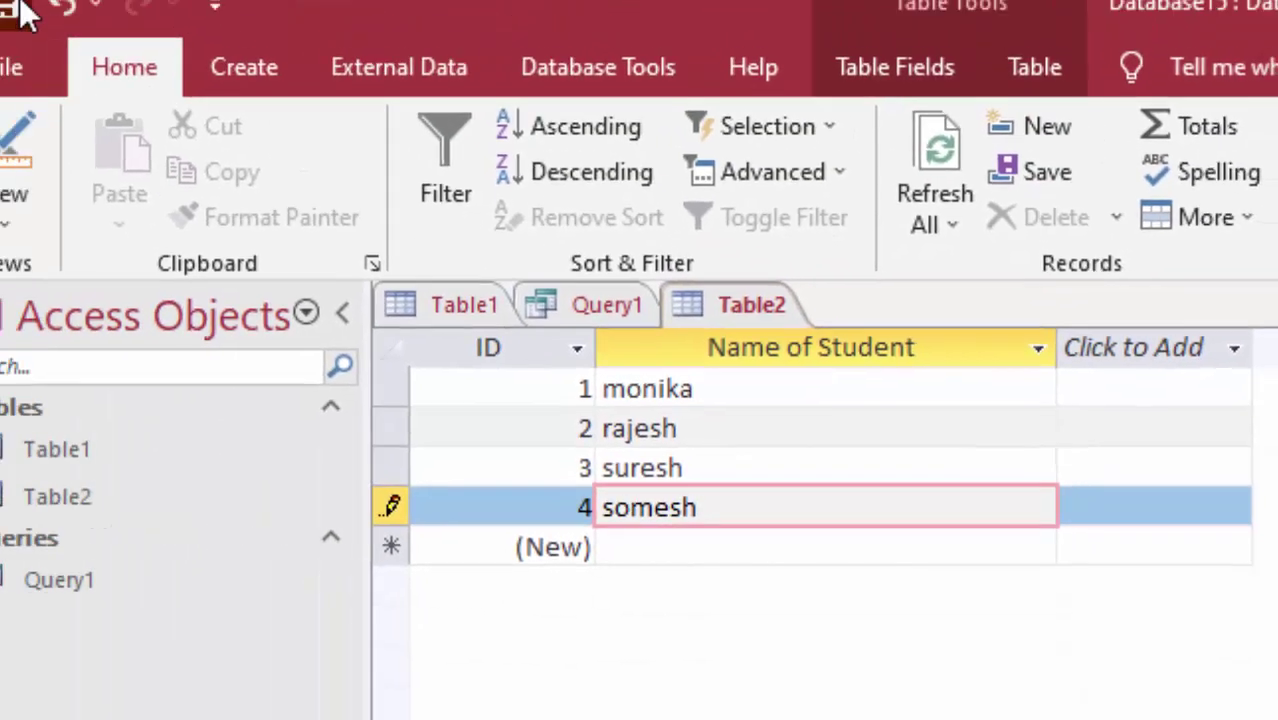
{"action": "left_click", "coordinate": [54, 32]}
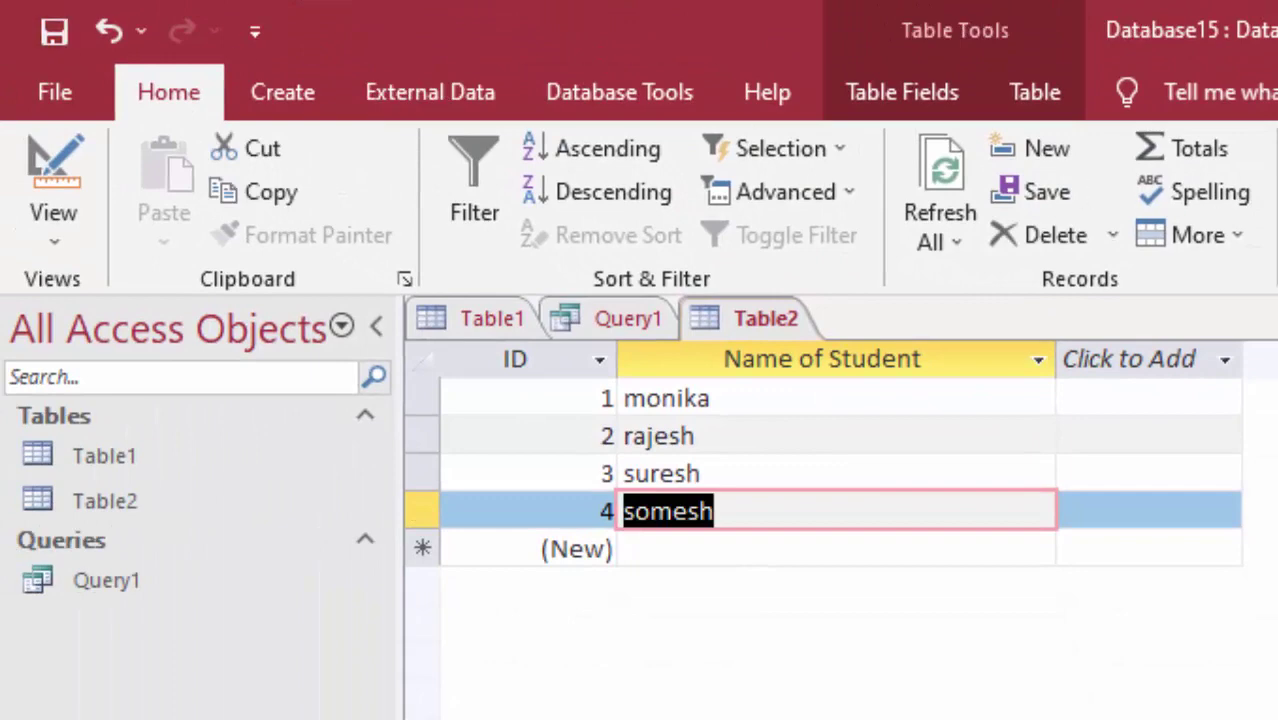
{"action": "key", "text": "ctrl+F4"}
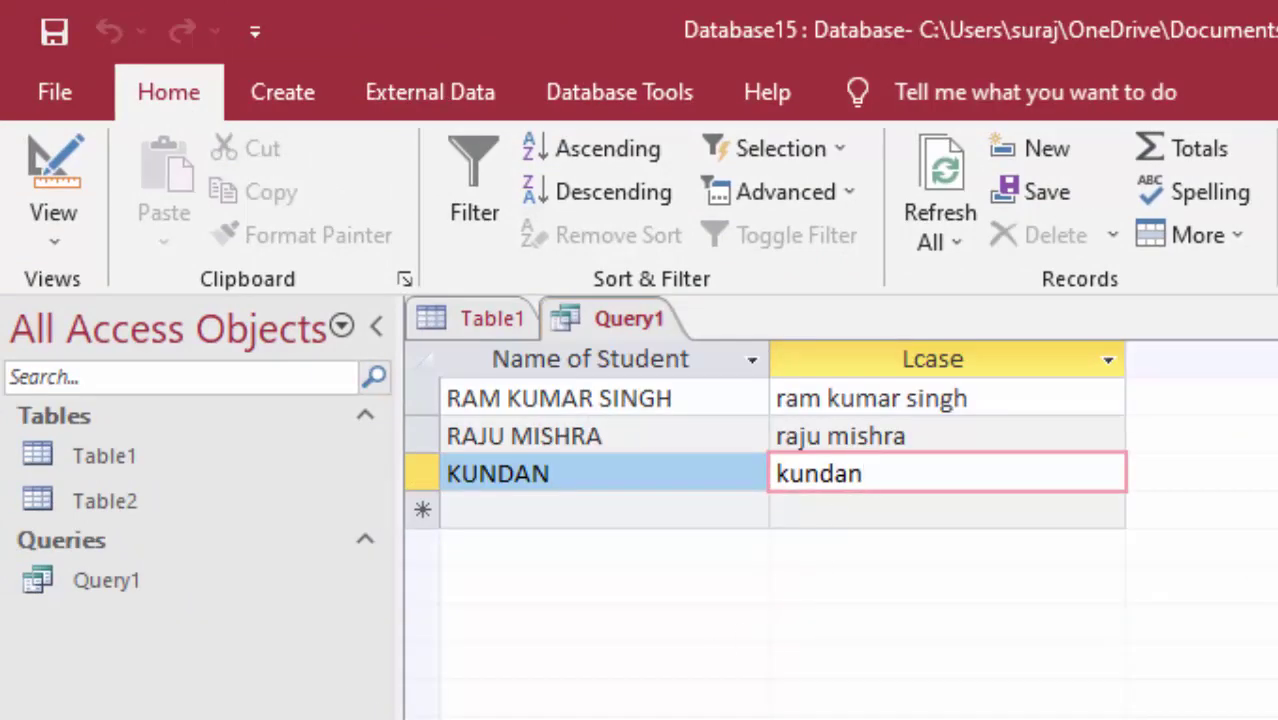
Step: Close Query1 and Table1, then start Query2 on Table2 with Name of Student
{"action": "key", "text": "ctrl+F4"}
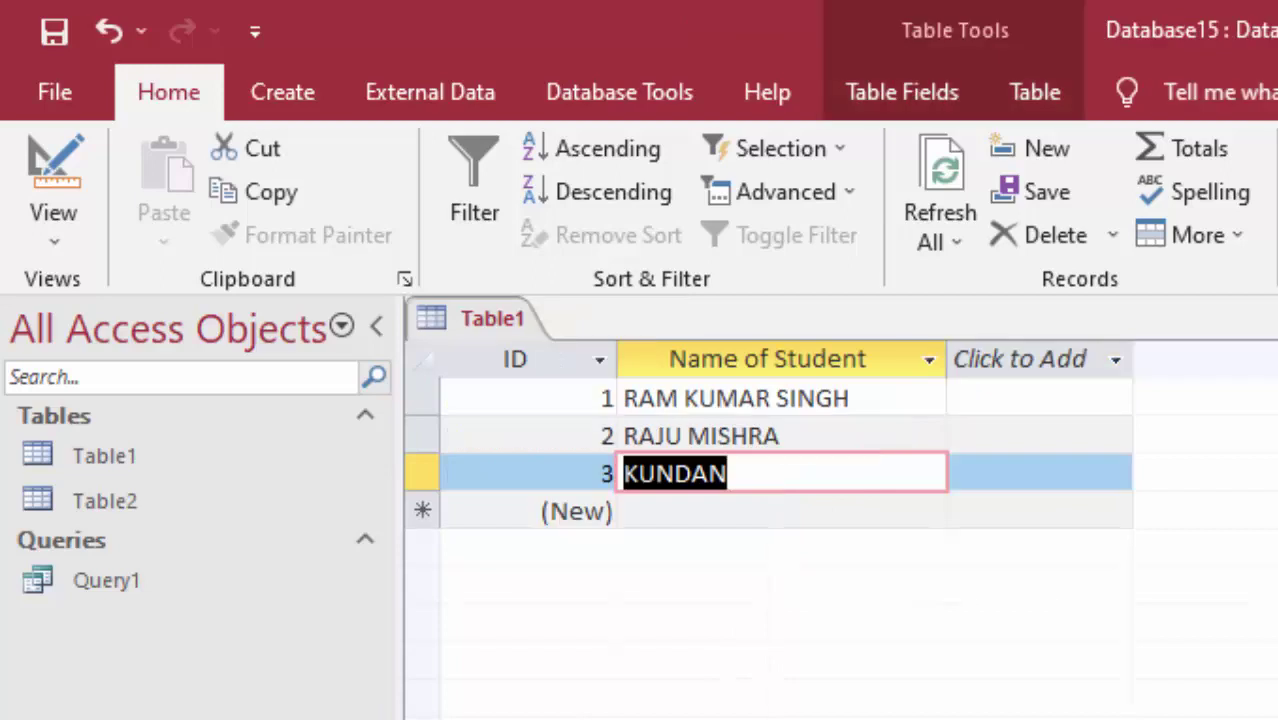
{"action": "key", "text": "ctrl+F4"}
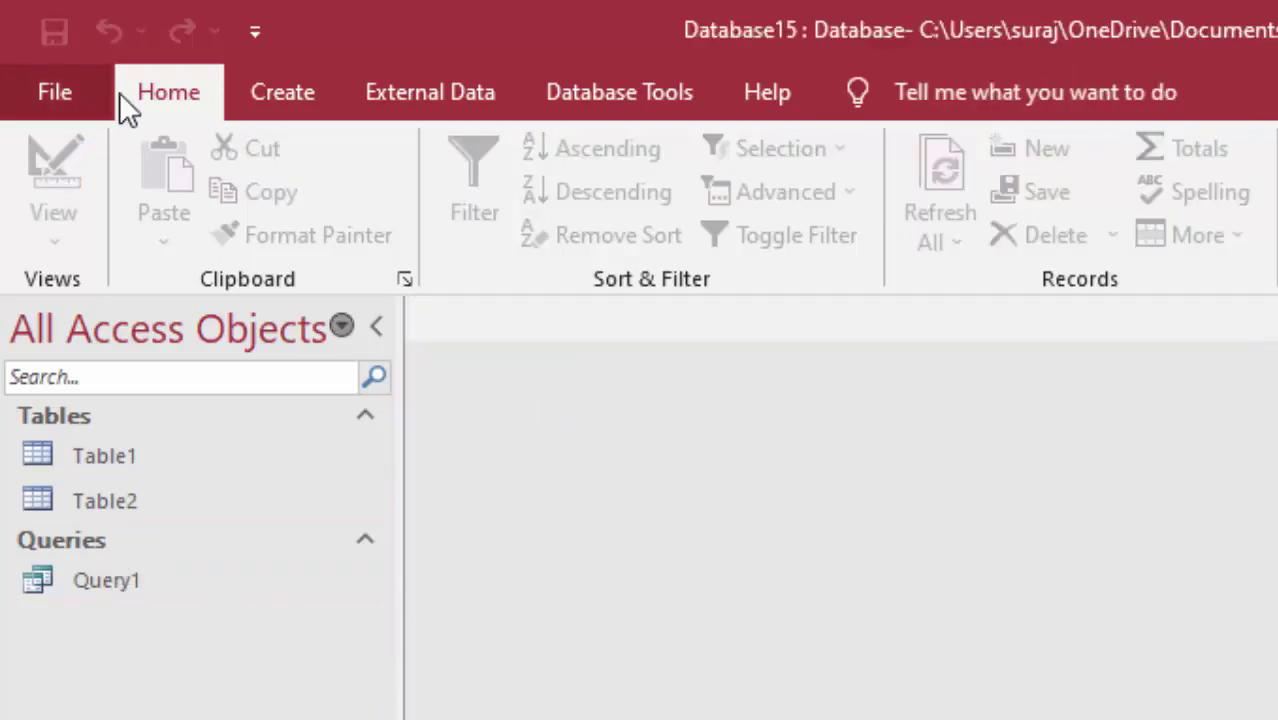
{"action": "left_click", "coordinate": [294, 98]}
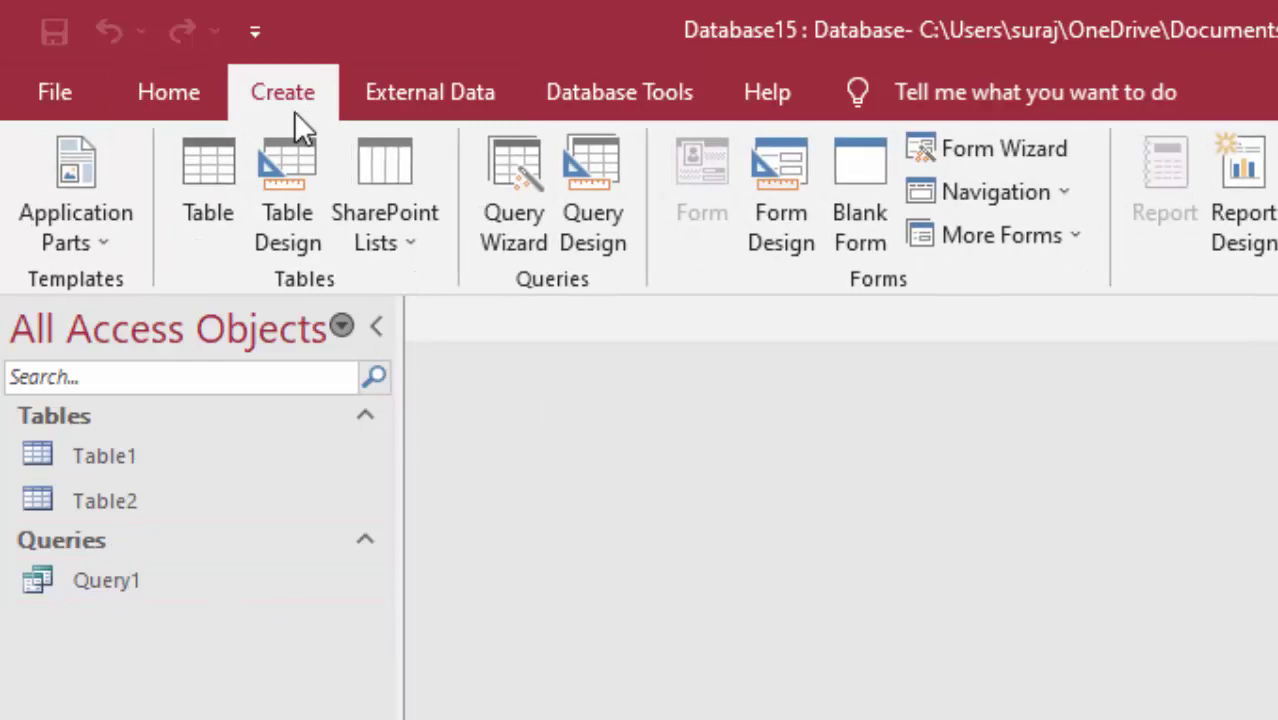
{"action": "left_click", "coordinate": [618, 165]}
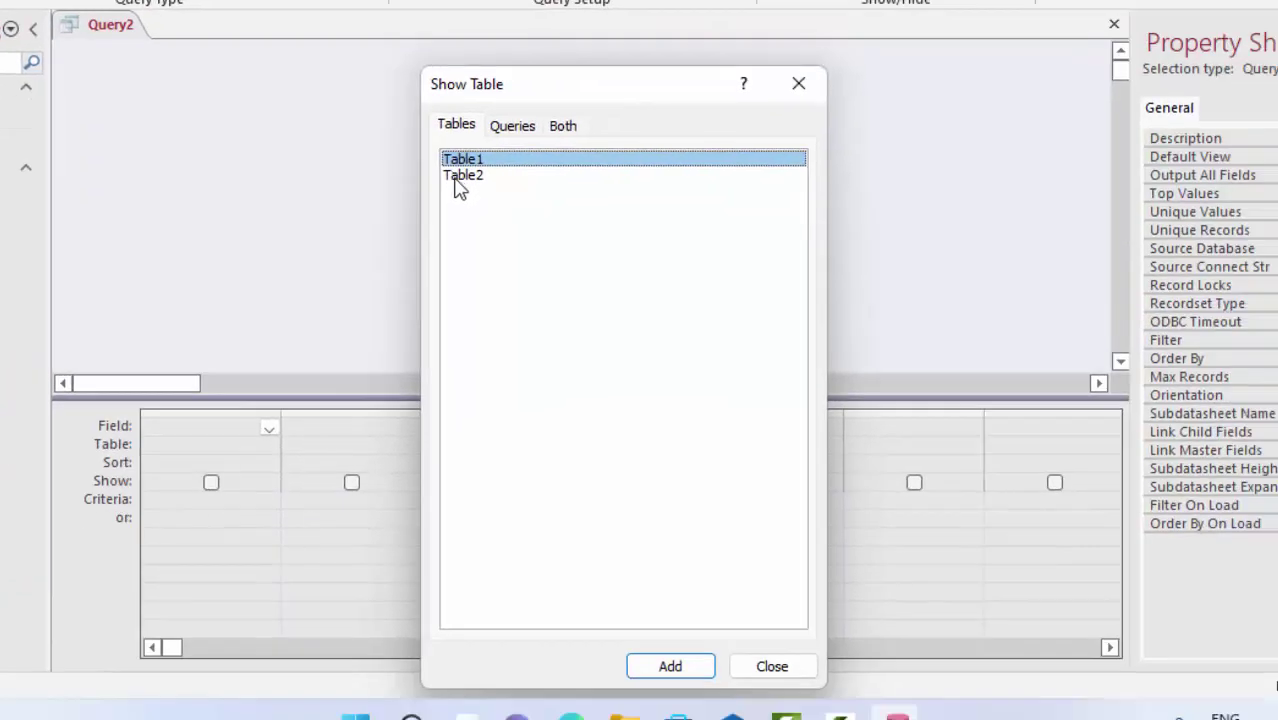
{"action": "left_click", "coordinate": [460, 176]}
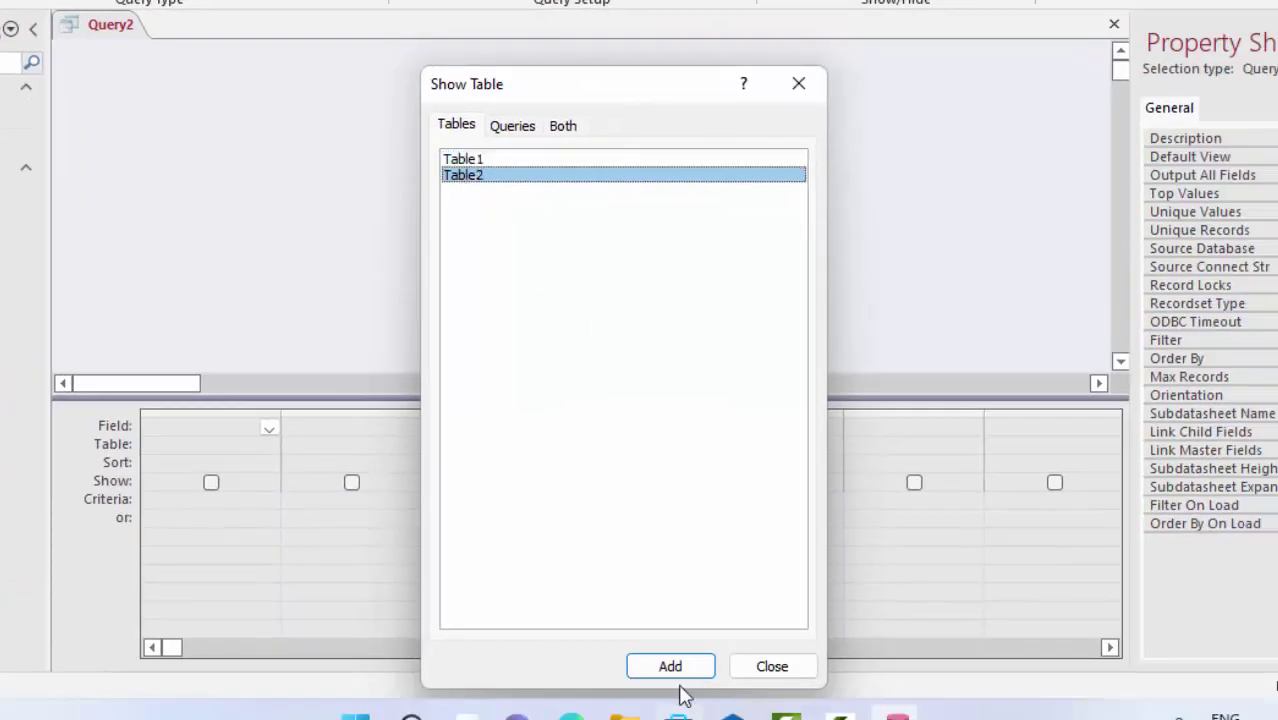
{"action": "left_click", "coordinate": [707, 672]}
{"action": "left_click", "coordinate": [796, 672]}
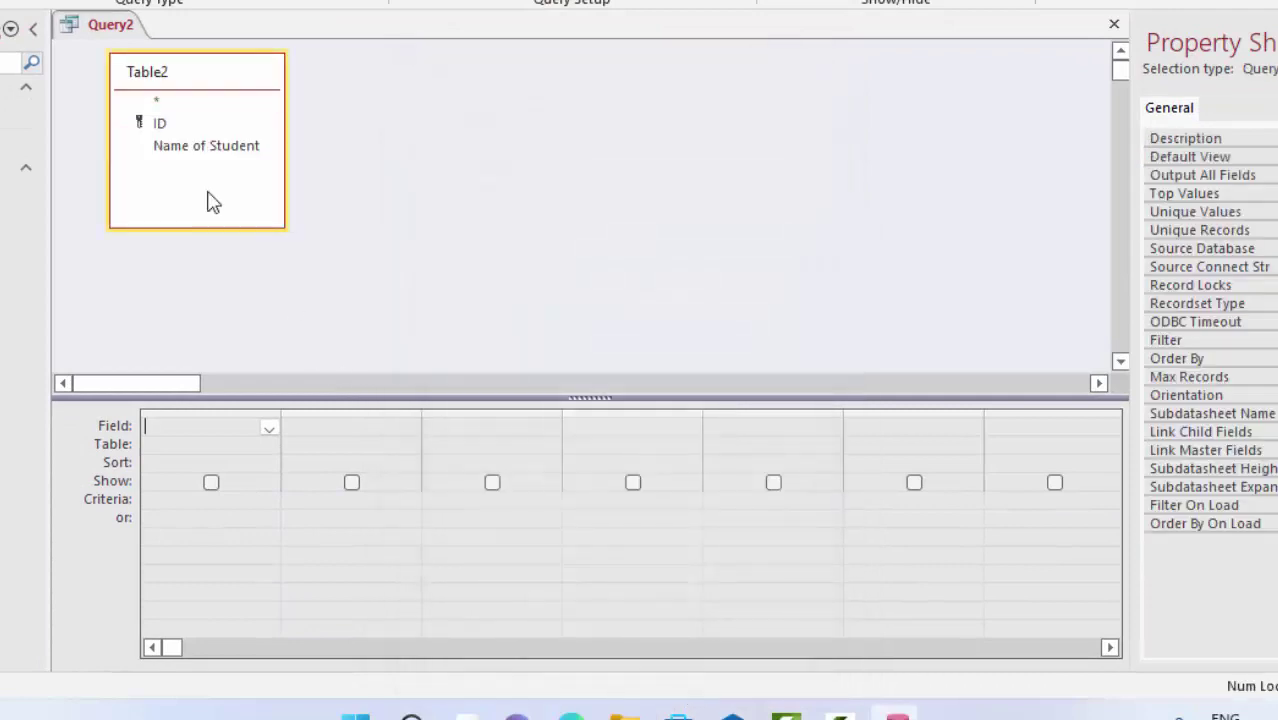
{"action": "double_click", "coordinate": [206, 146]}
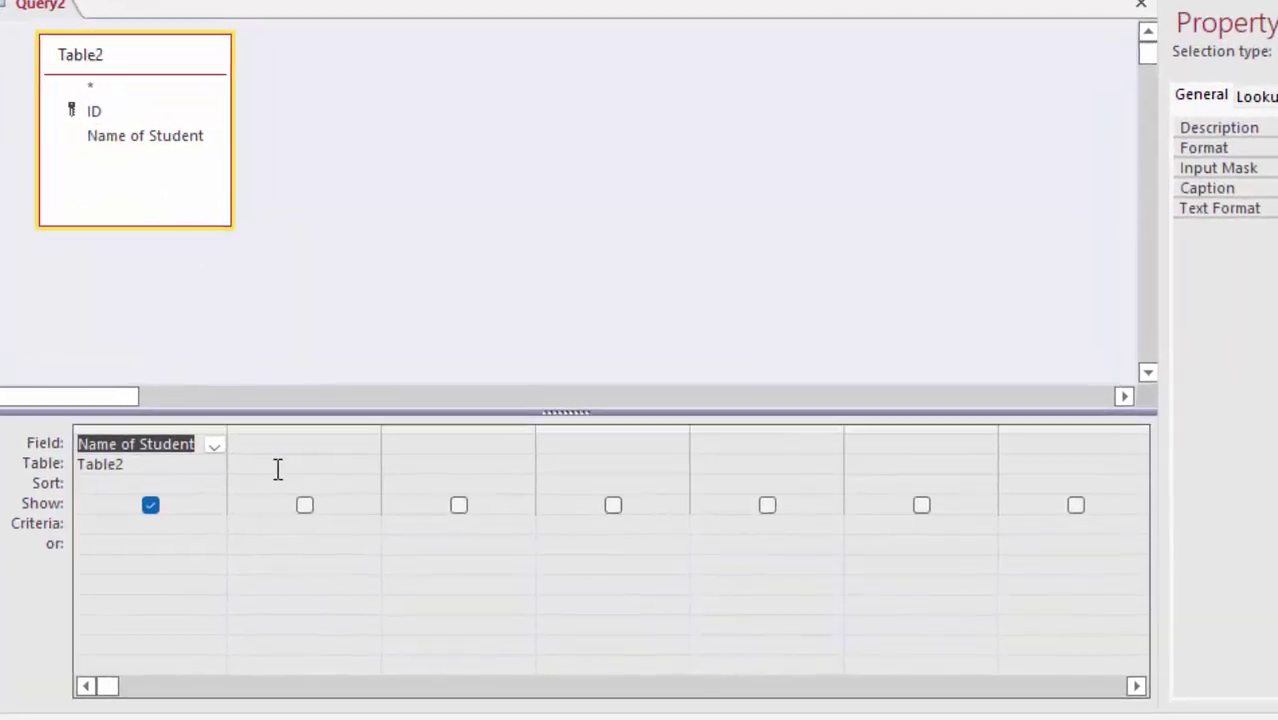
{"action": "left_click", "coordinate": [311, 440]}
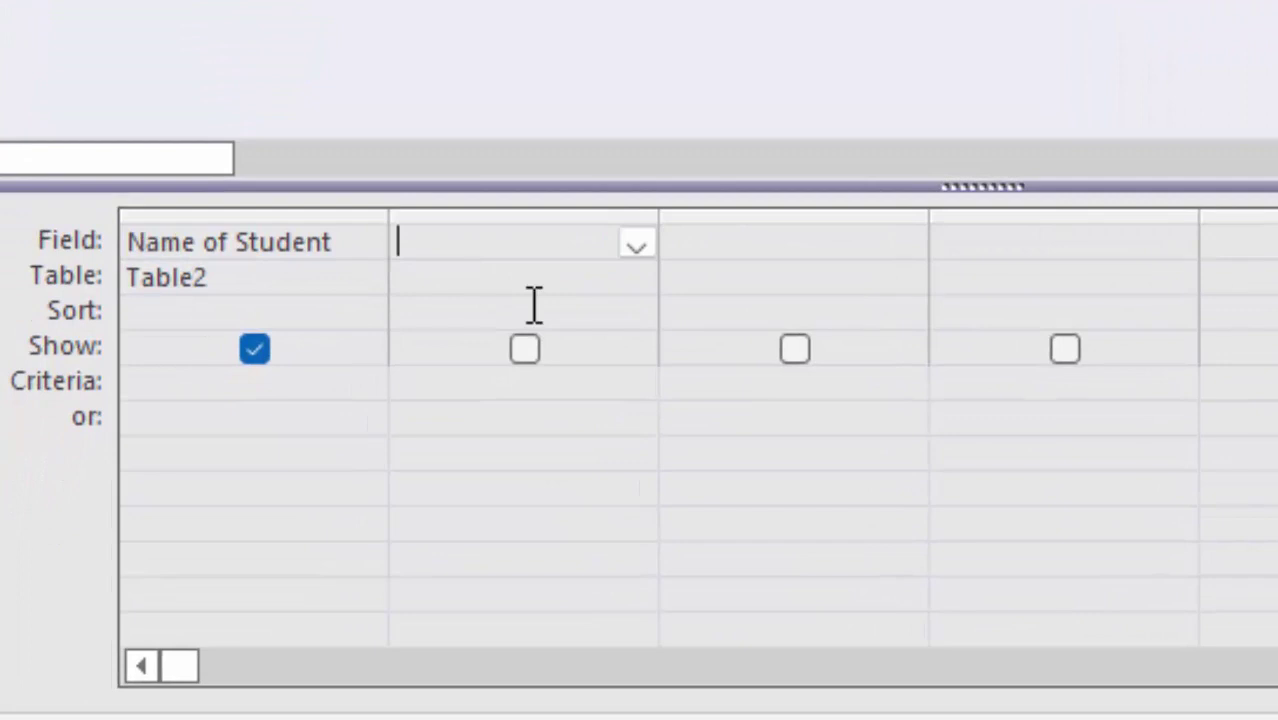
Step: Enter Ucase:UCASE([Name of Student]) in the second column's Field cell
{"action": "type", "text": "Ucase:"}
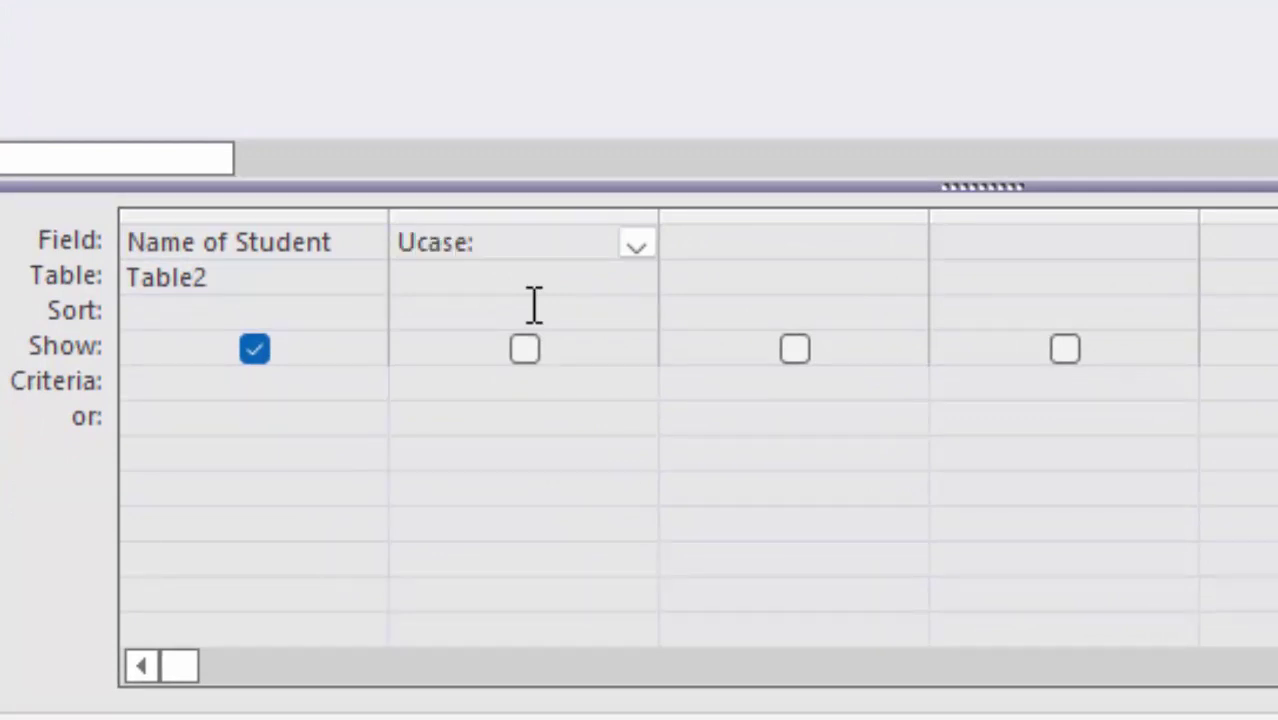
{"action": "type", "text": "UCA"}
{"action": "type", "text": "SE"}
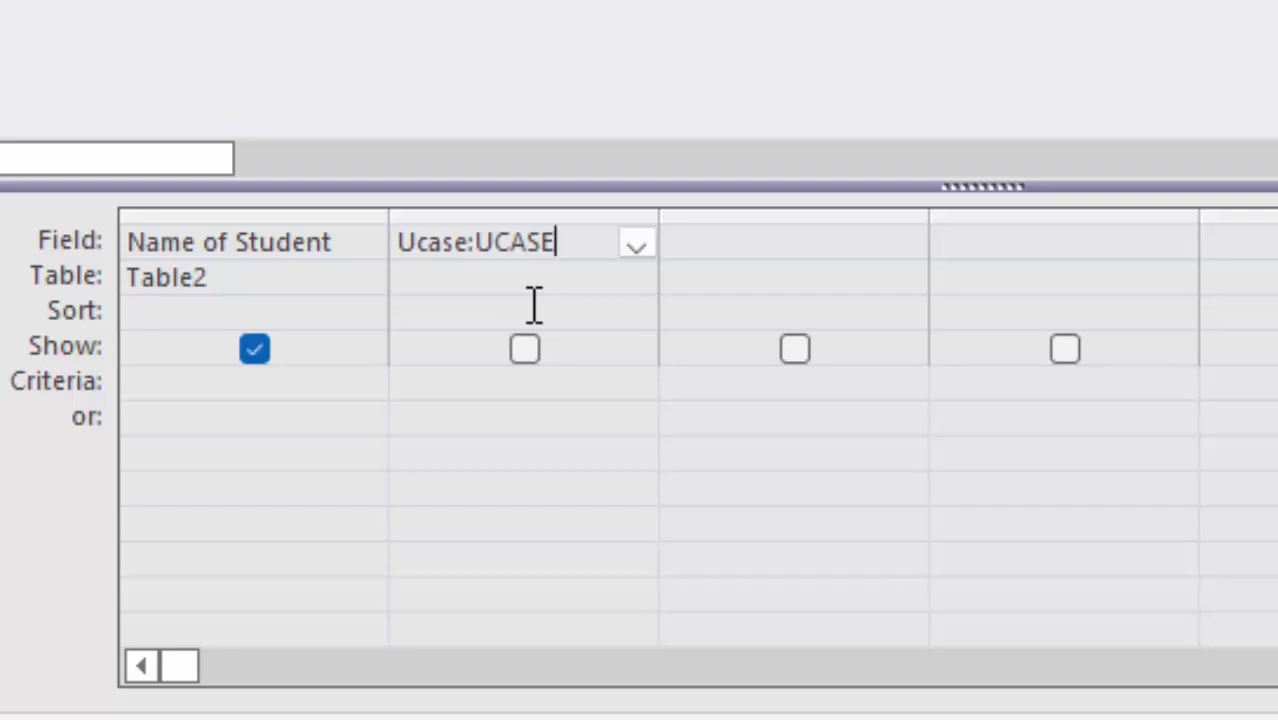
{"action": "type", "text": "(["}
{"action": "type", "text": "Nam"}
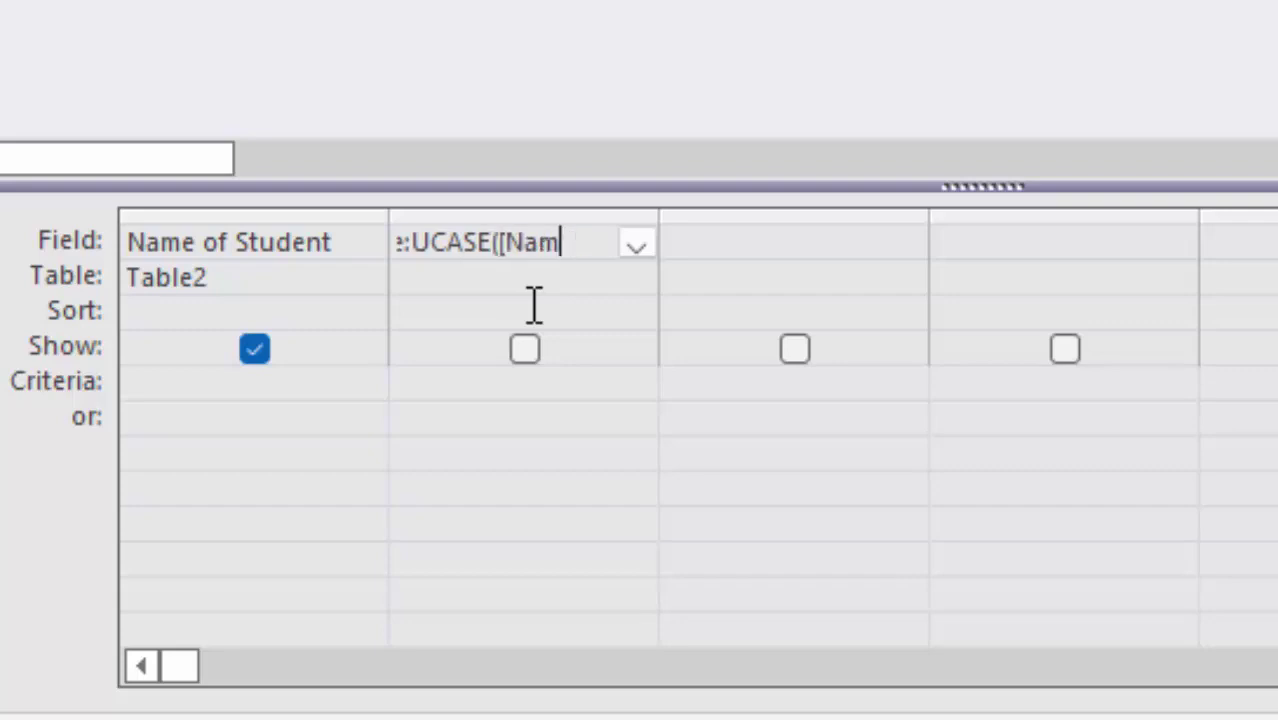
{"action": "type", "text": "e"}
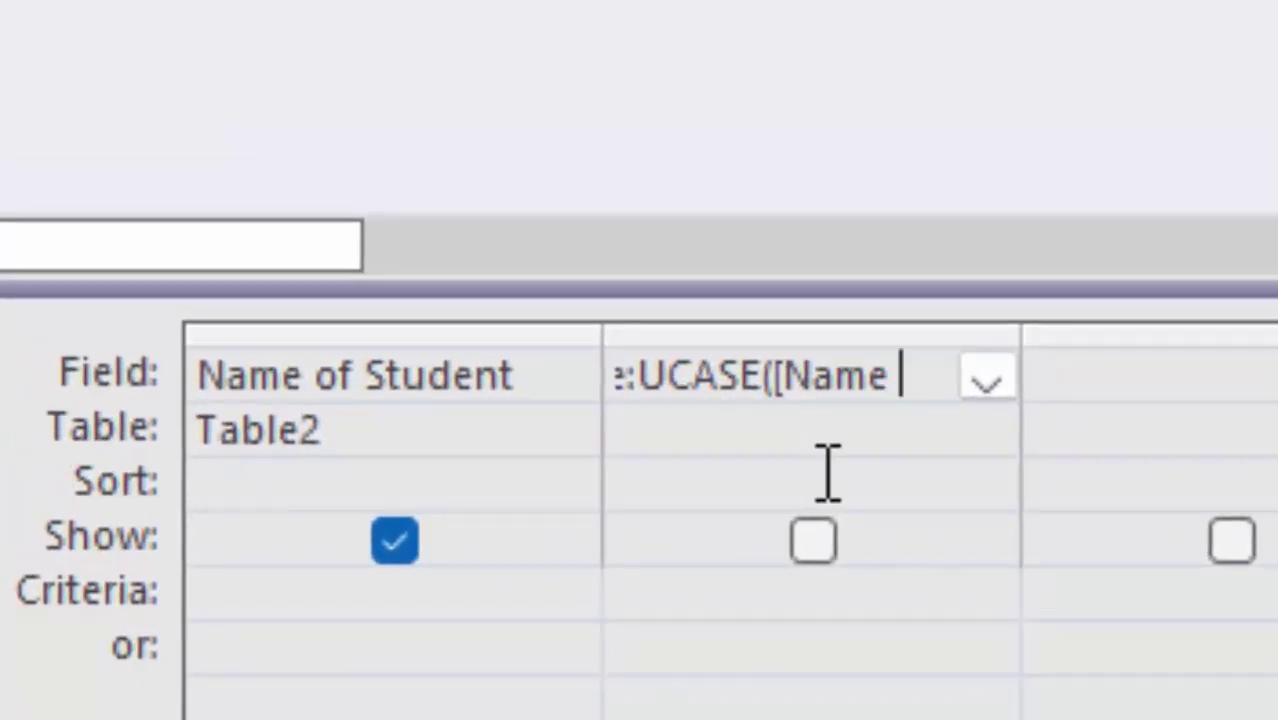
{"action": "type", "text": " of Stu"}
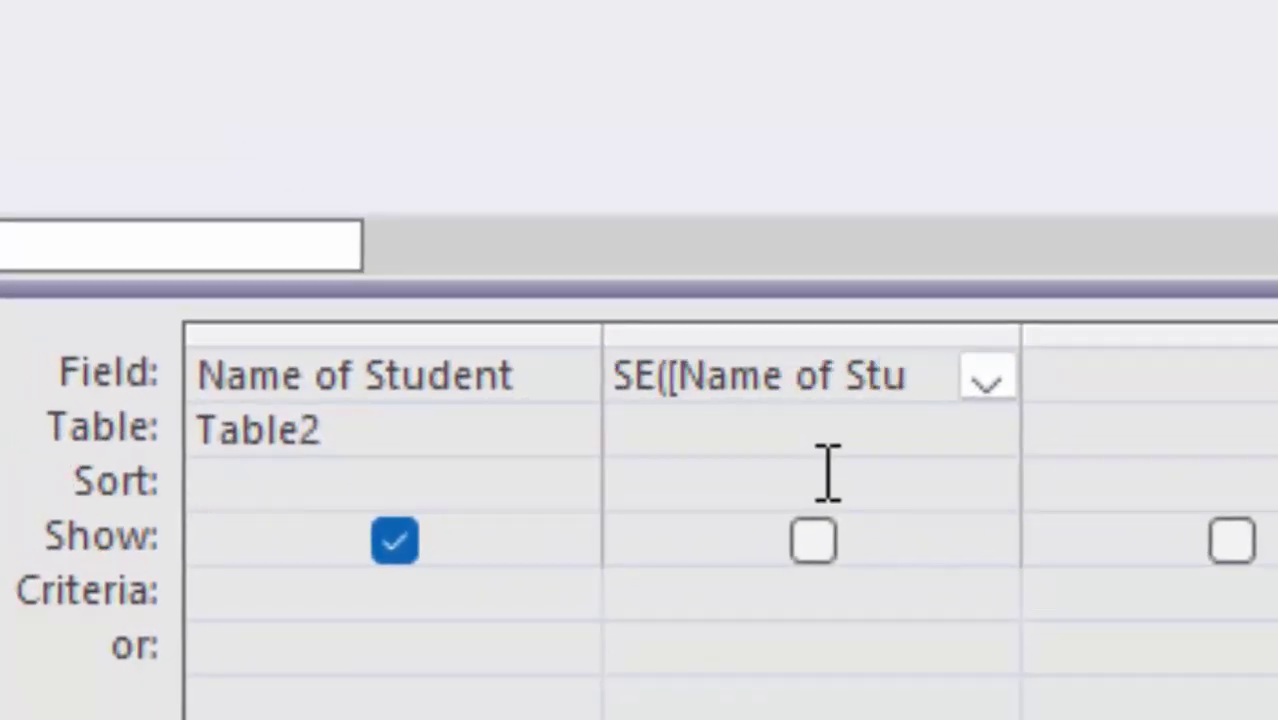
{"action": "type", "text": "dent]"}
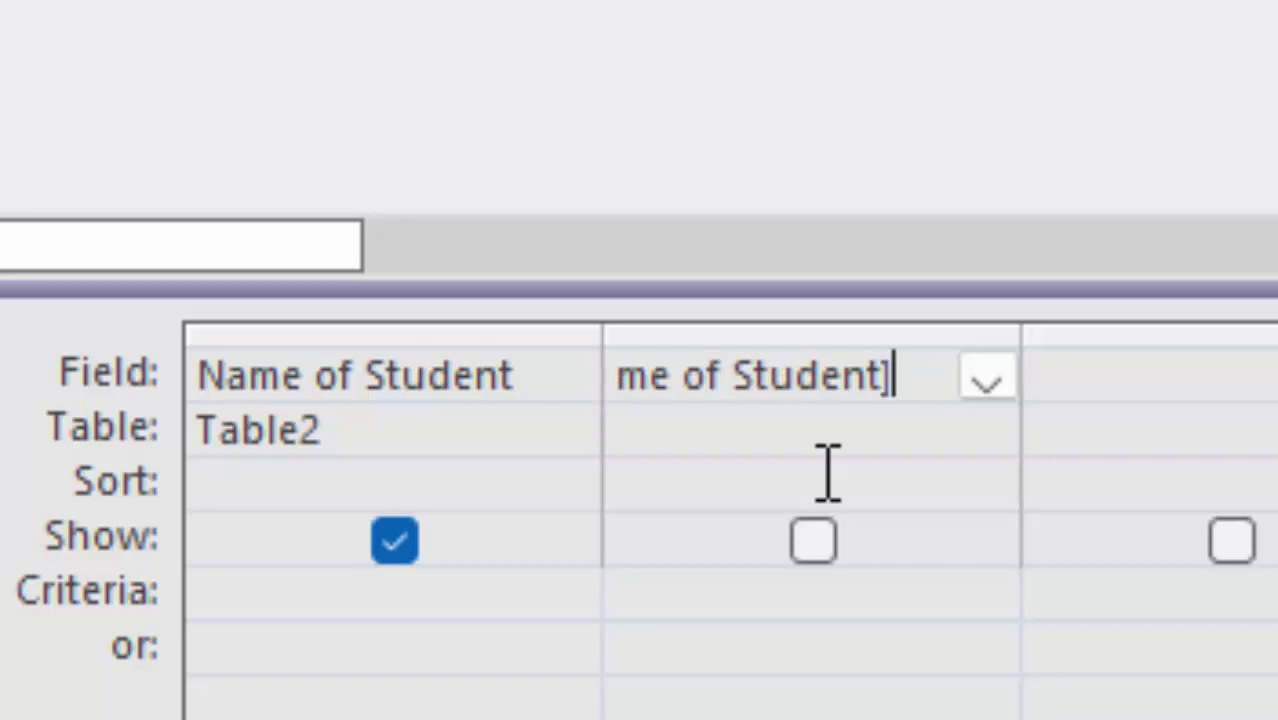
{"action": "type", "text": ")"}
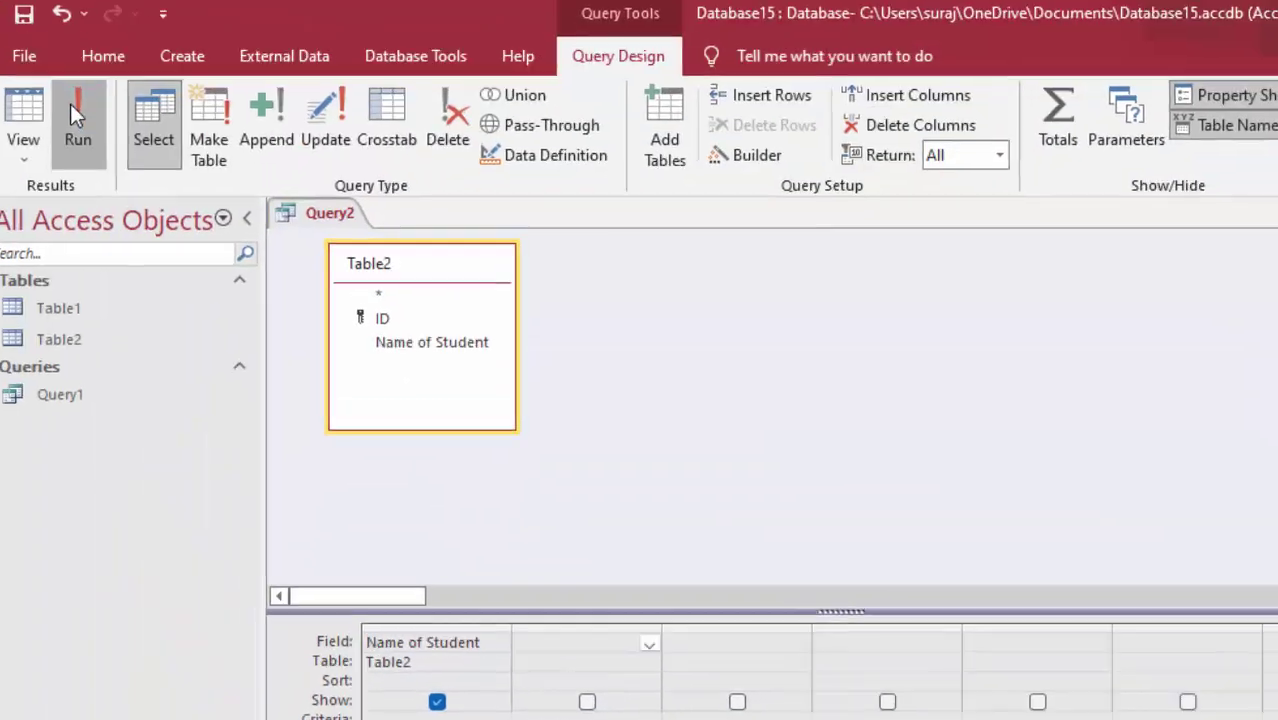
Step: Run Query2 to display the uppercase Ucase column beside the student names
{"action": "left_click", "coordinate": [72, 104]}
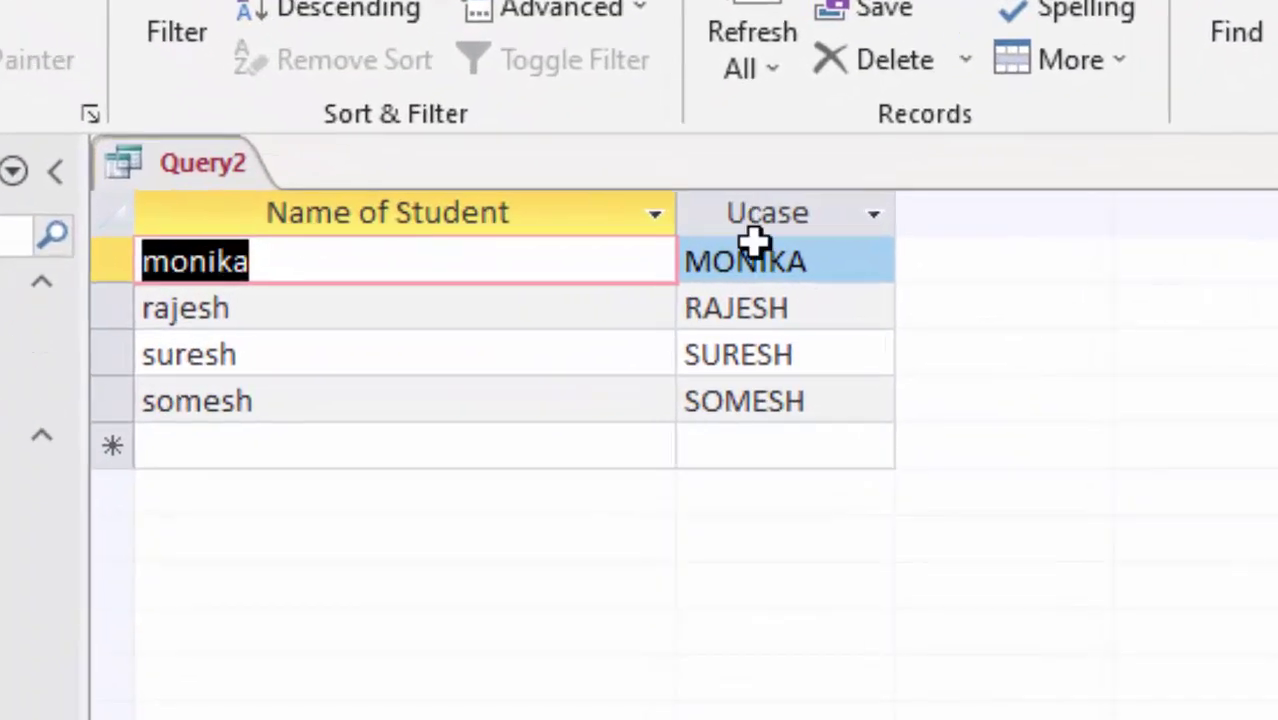